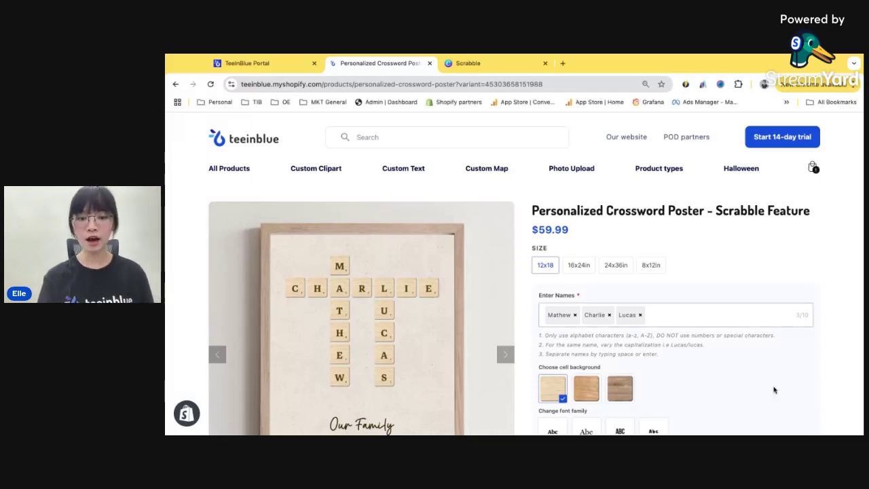
Step: Add Max as a fourth name in the poster's Enter Names list
{"action": "type", "text": "Max"}
{"action": "key", "text": "Return"}
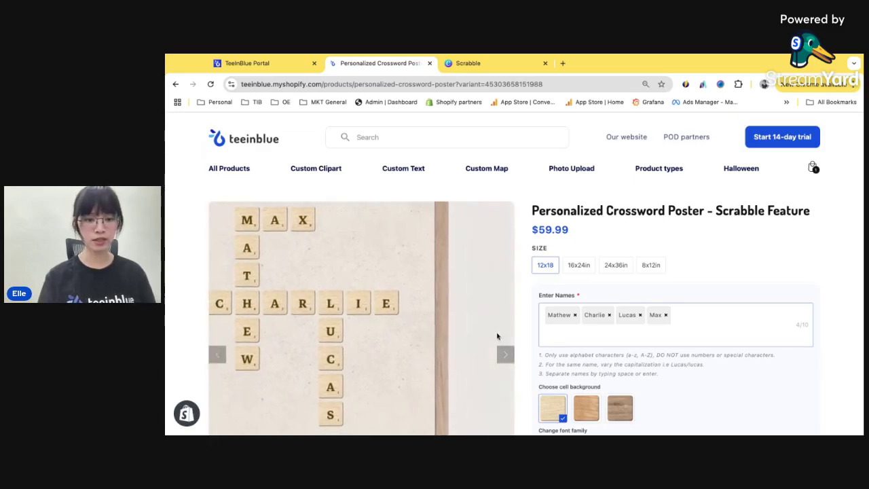
{"action": "left_click", "coordinate": [778, 378]}
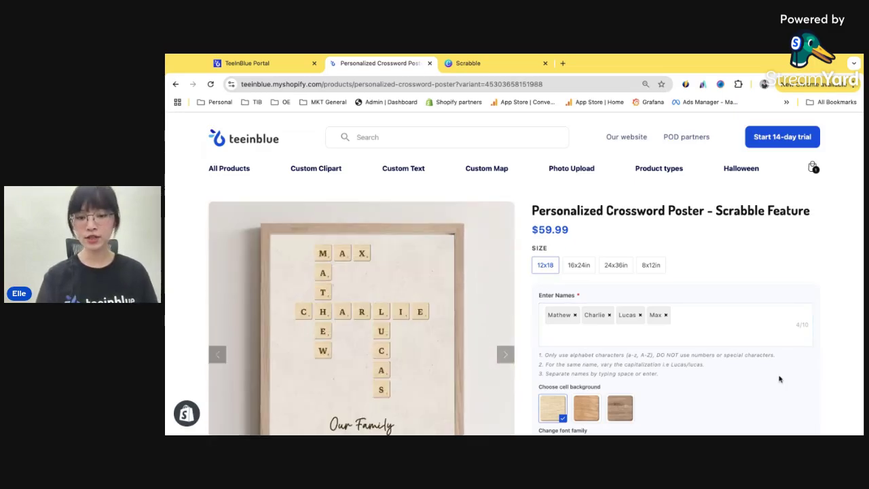
Step: Switch the tile cell background to the darker wood texture
{"action": "scroll", "coordinate": [779, 378], "scroll_direction": "down", "scroll_amount": 1}
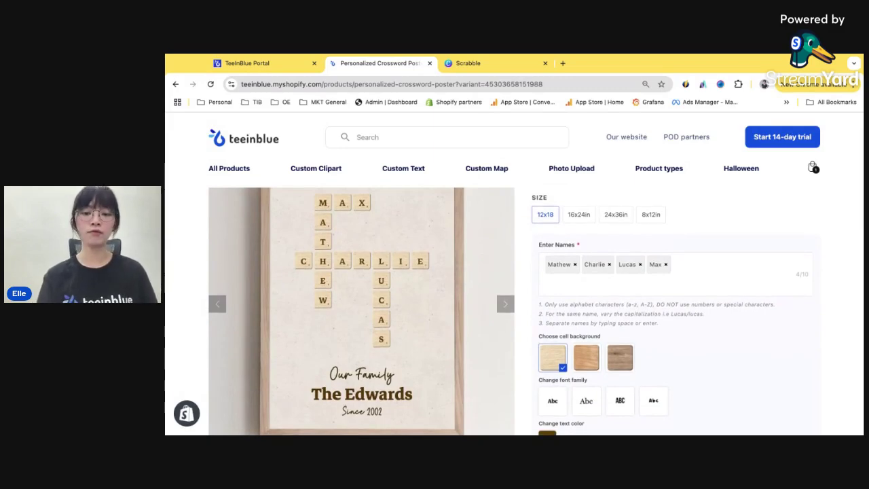
{"action": "left_click", "coordinate": [592, 355]}
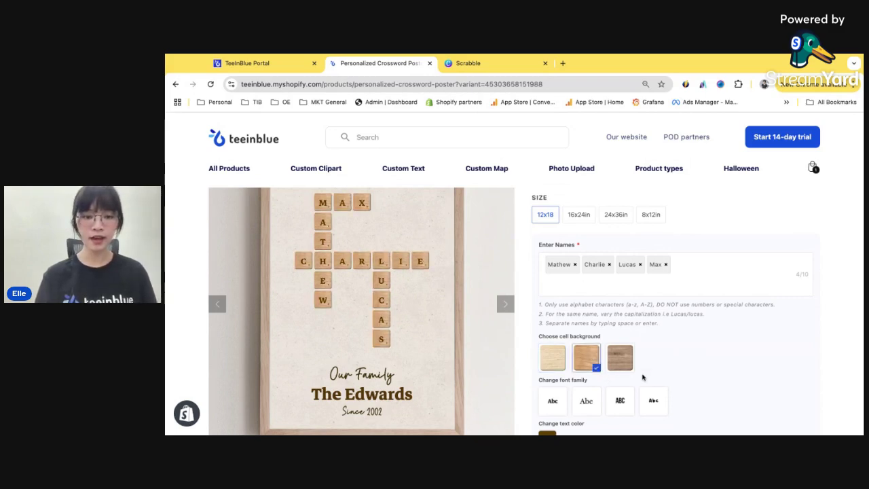
{"action": "scroll", "coordinate": [642, 378], "scroll_direction": "down", "scroll_amount": 1}
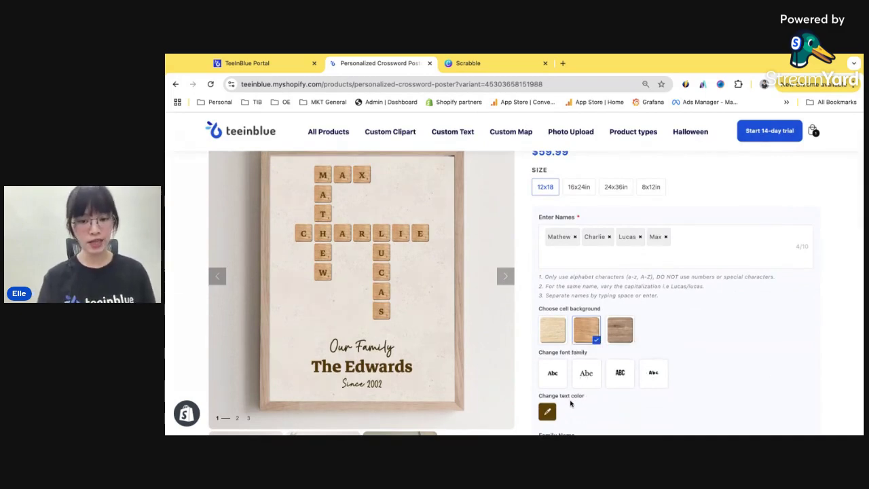
{"action": "scroll", "coordinate": [570, 403], "scroll_direction": "down", "scroll_amount": 1}
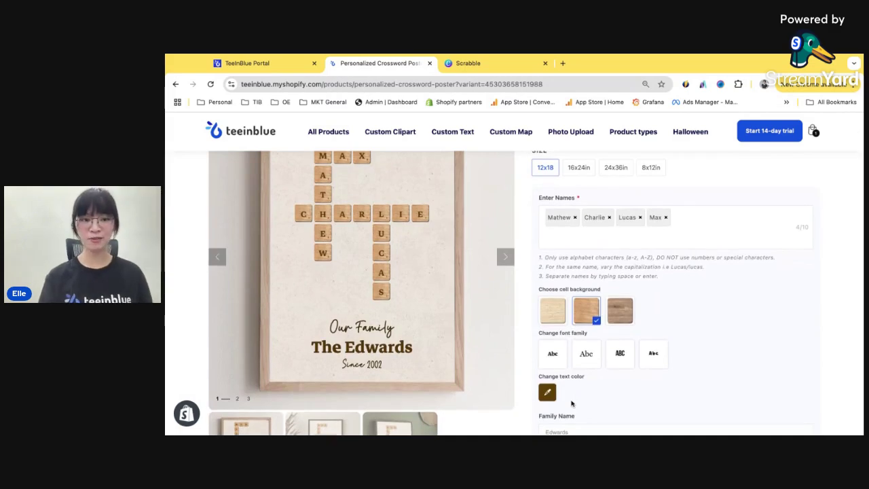
{"action": "scroll", "coordinate": [683, 332], "scroll_direction": "up", "scroll_amount": 4}
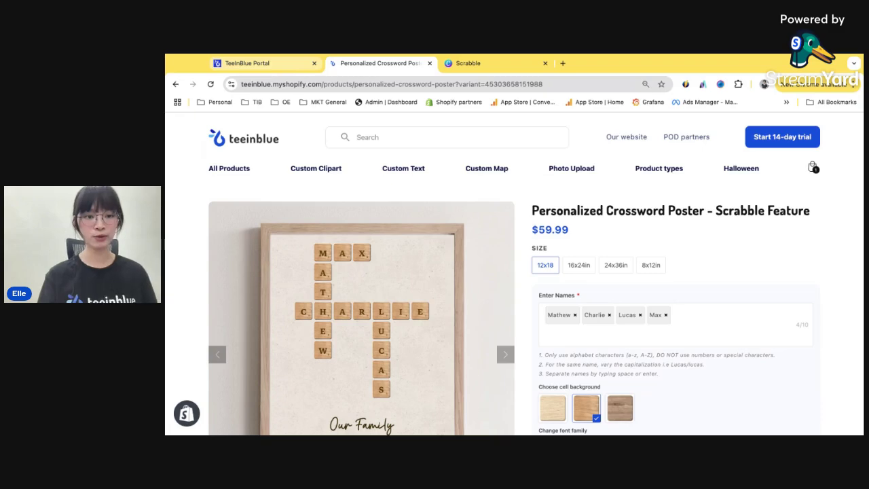
Step: Import Dreamship's Standard Matte Canvas (1.25") product base, found by searching 'matte canvas'
{"action": "key", "text": "ctrl+1"}
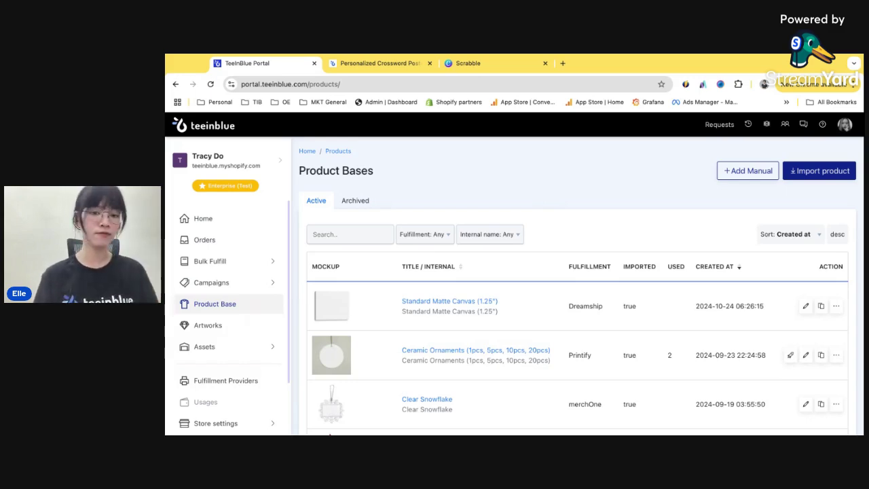
{"action": "left_click", "coordinate": [813, 175]}
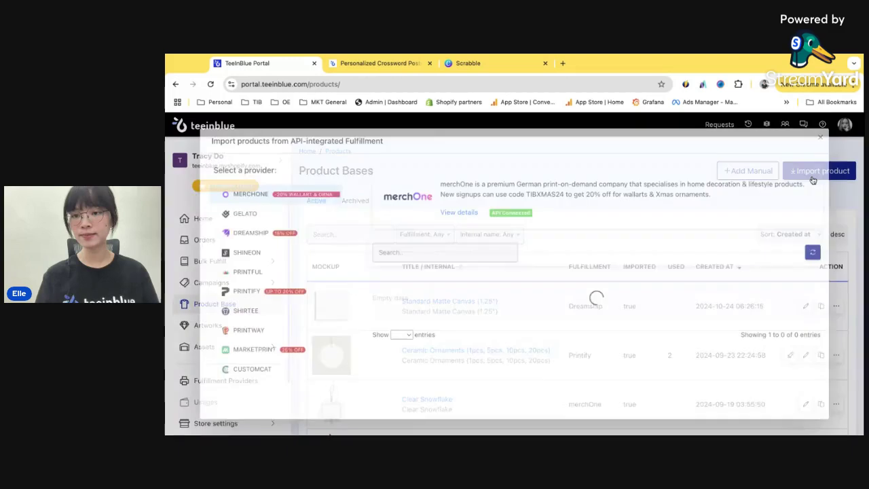
{"action": "left_click", "coordinate": [270, 234]}
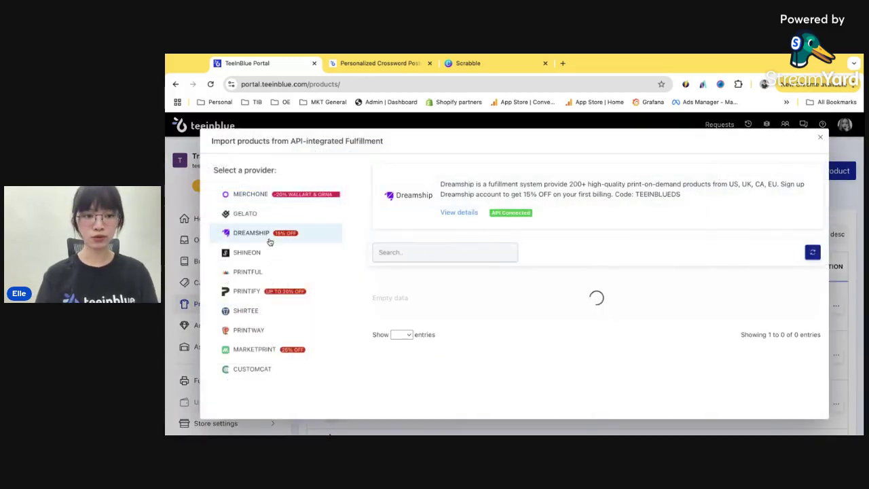
{"action": "left_click", "coordinate": [482, 252]}
{"action": "type", "text": "matte canvas"}
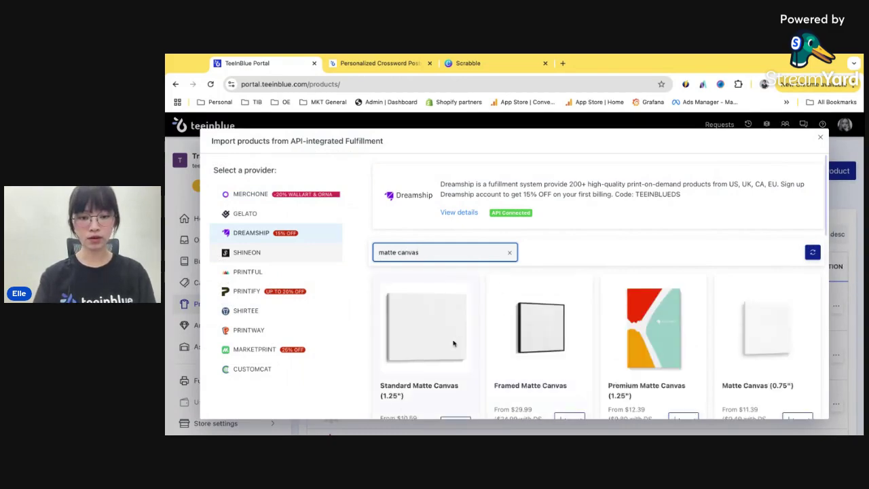
{"action": "scroll", "coordinate": [454, 341], "scroll_direction": "down", "scroll_amount": 1}
{"action": "left_click", "coordinate": [459, 370]}
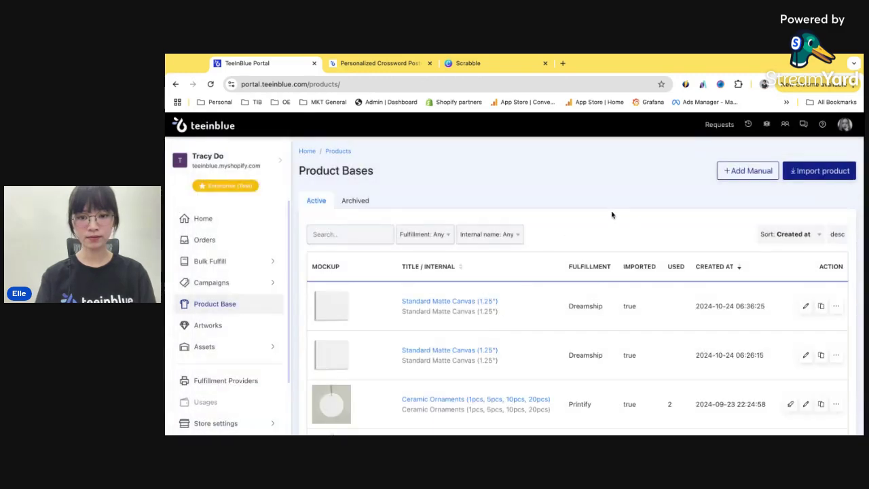
Step: Open the imported canvas's edit page and review its 28 White variants
{"action": "left_click", "coordinate": [805, 305]}
{"action": "scroll", "coordinate": [809, 310], "scroll_direction": "down", "scroll_amount": 15}
{"action": "scroll", "coordinate": [582, 286], "scroll_direction": "down", "scroll_amount": 10}
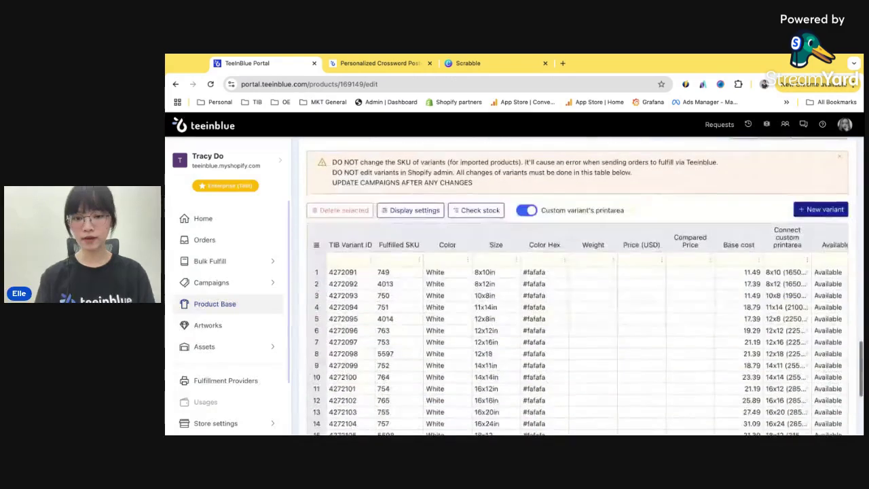
{"action": "scroll", "coordinate": [582, 285], "scroll_direction": "down", "scroll_amount": 1}
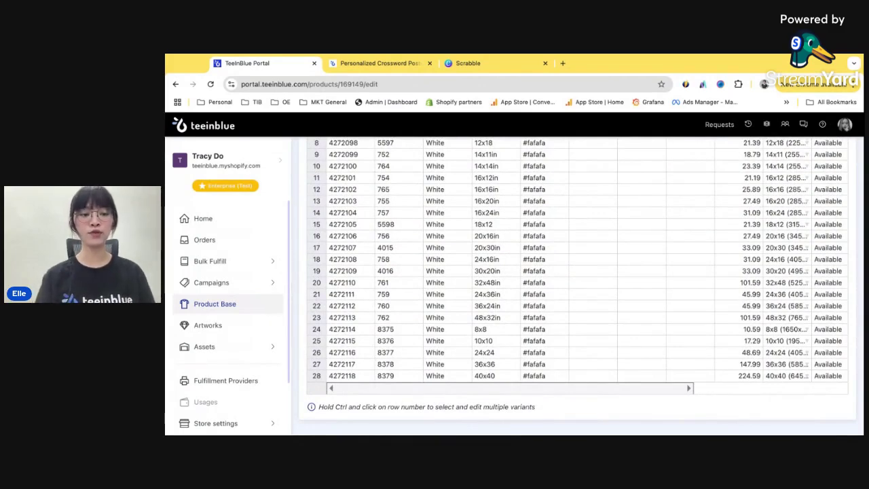
Step: Start a new artwork named Scrabble from the Artworks list
{"action": "left_click", "coordinate": [208, 325]}
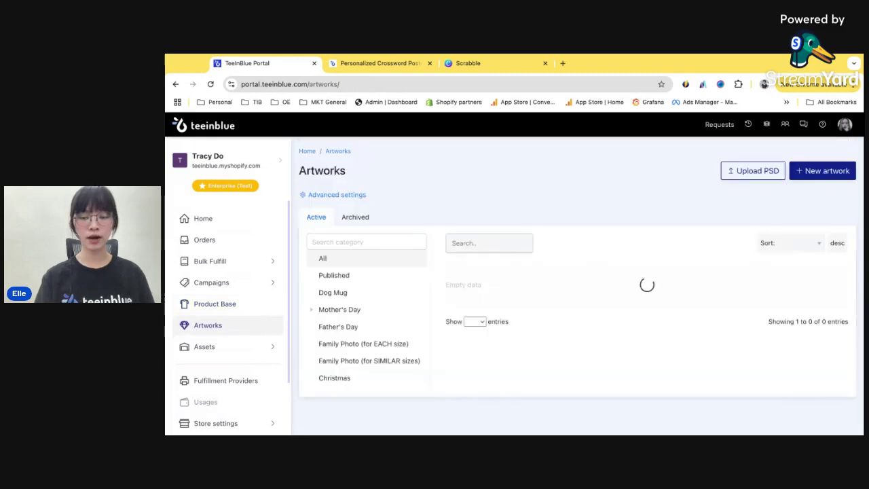
{"action": "left_click", "coordinate": [815, 179]}
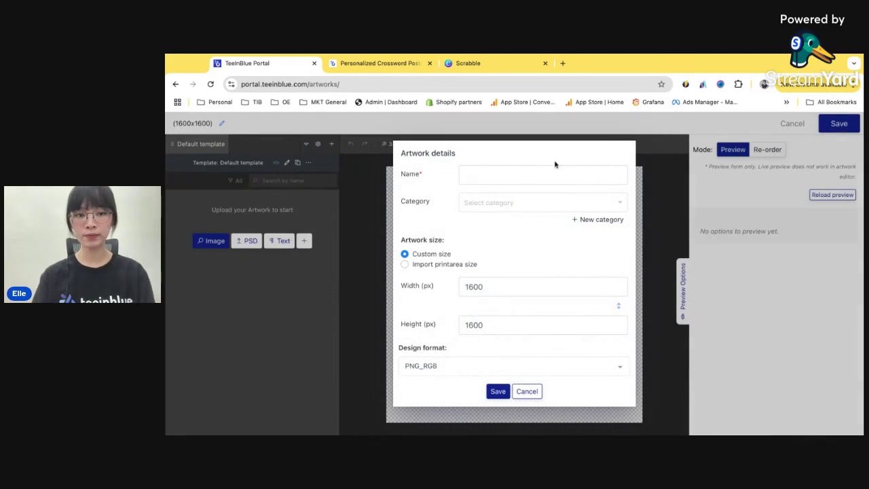
{"action": "type", "text": "Scrabble"}
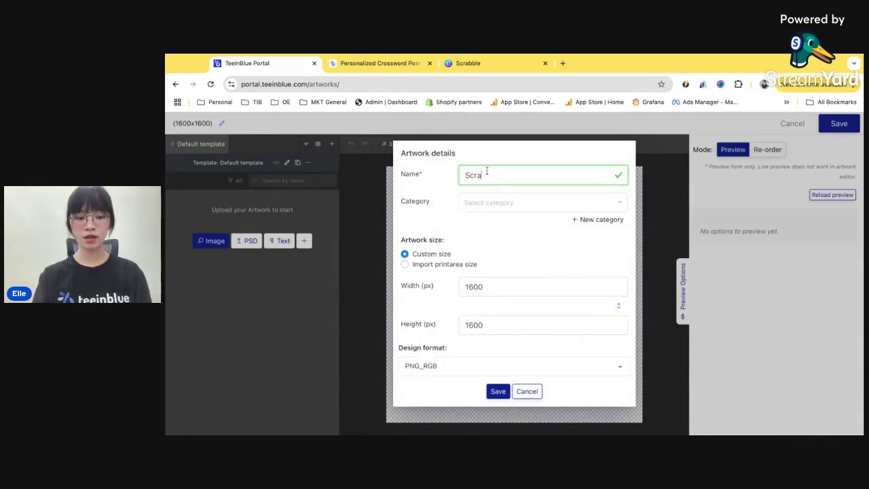
{"action": "left_click", "coordinate": [516, 243]}
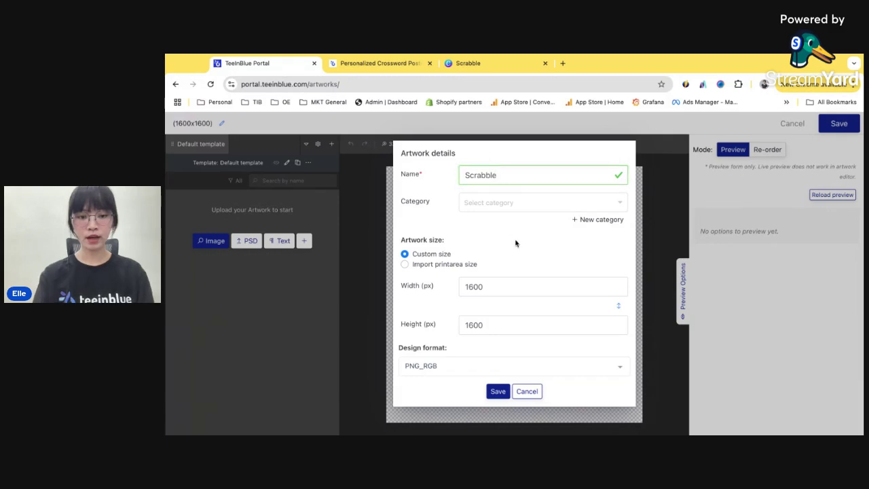
Step: Size it 1650x2250 from the Standard Matte Canvas (1.25") 8x12 print area and save
{"action": "left_click", "coordinate": [475, 266]}
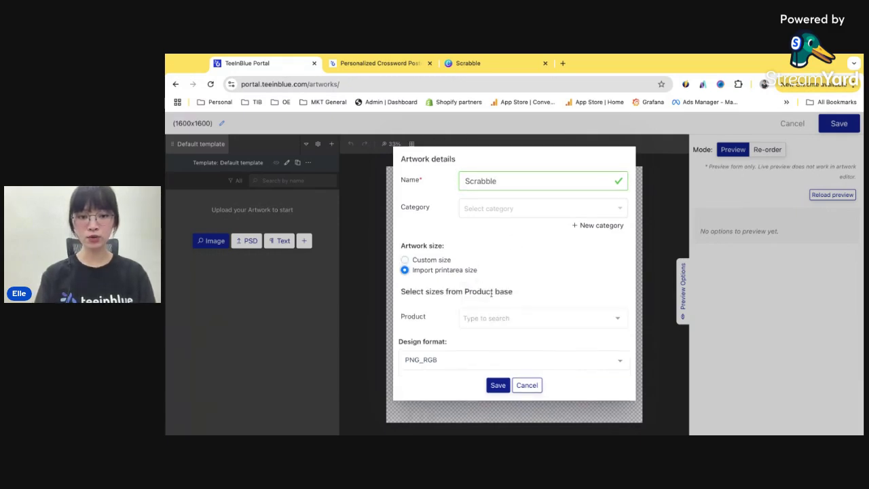
{"action": "left_click", "coordinate": [501, 317]}
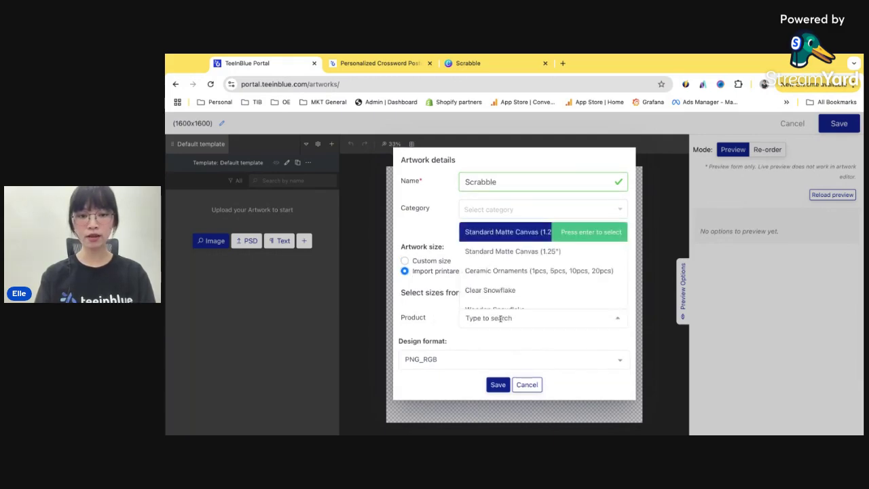
{"action": "left_click", "coordinate": [534, 237]}
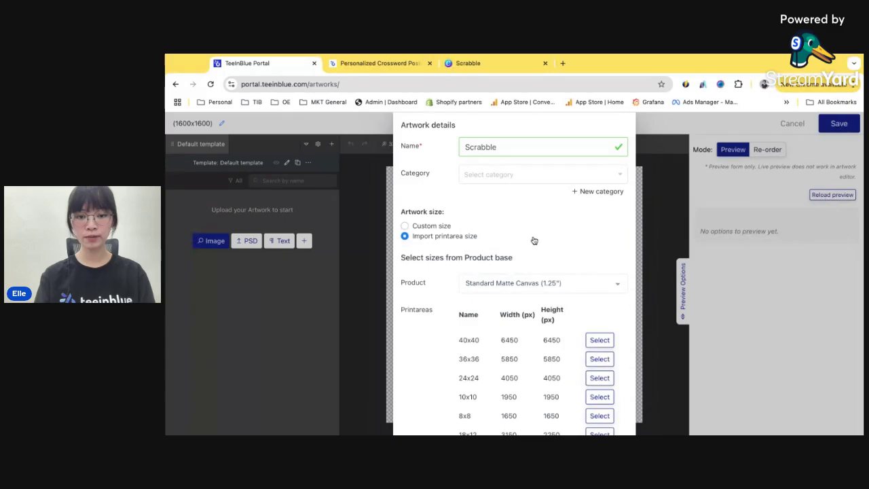
{"action": "scroll", "coordinate": [551, 276], "scroll_direction": "down", "scroll_amount": 5}
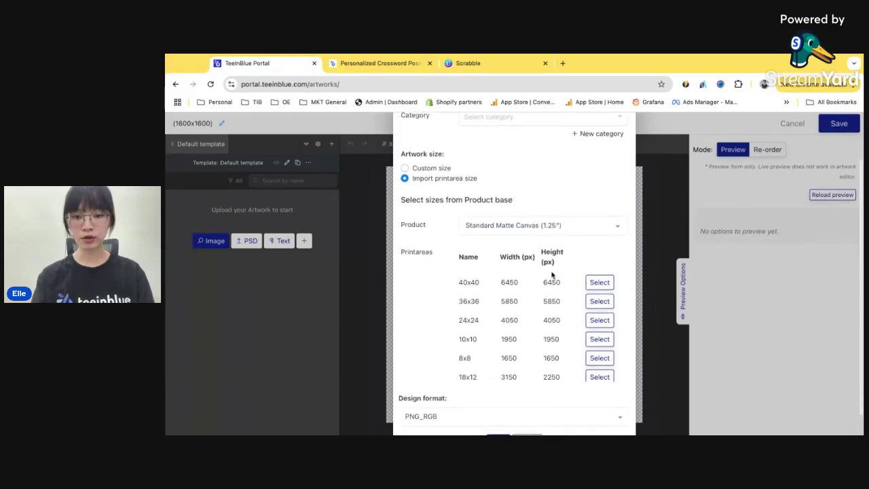
{"action": "scroll", "coordinate": [547, 306], "scroll_direction": "down", "scroll_amount": 3}
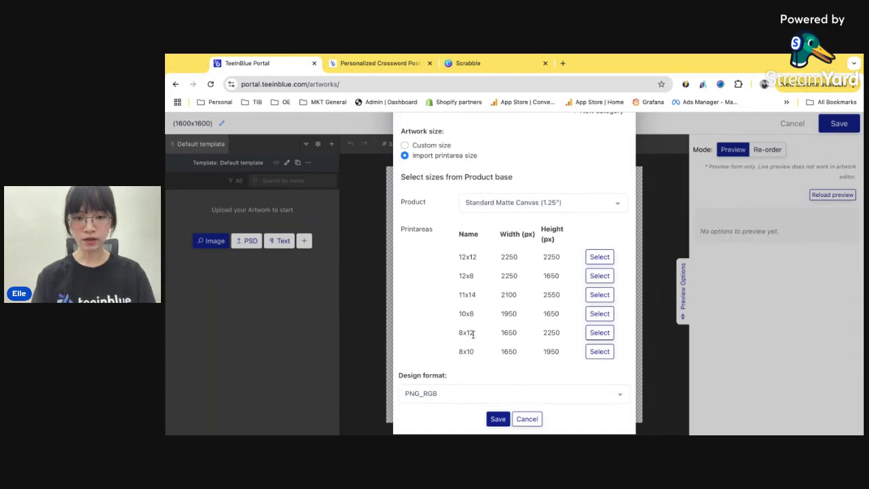
{"action": "left_click", "coordinate": [597, 336]}
{"action": "left_click", "coordinate": [497, 390]}
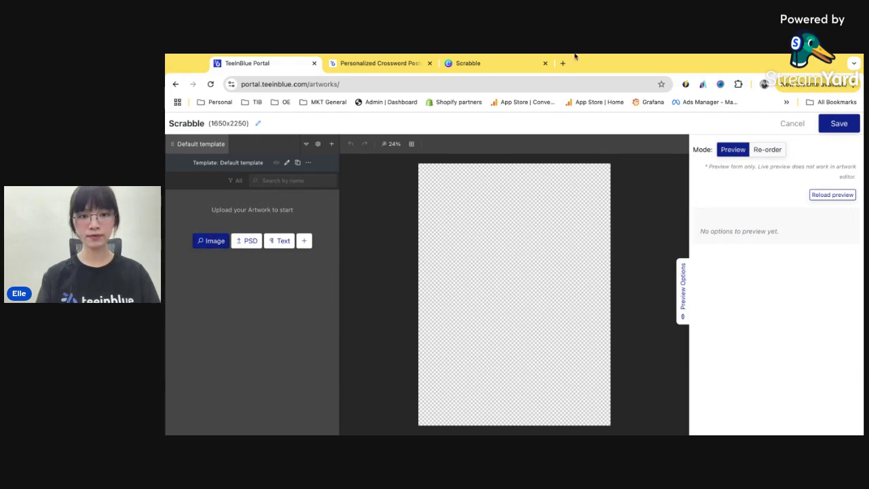
Step: Add the kraft paper image and stretch it over the entire 1650x2250 canvas
{"action": "left_click", "coordinate": [216, 240]}
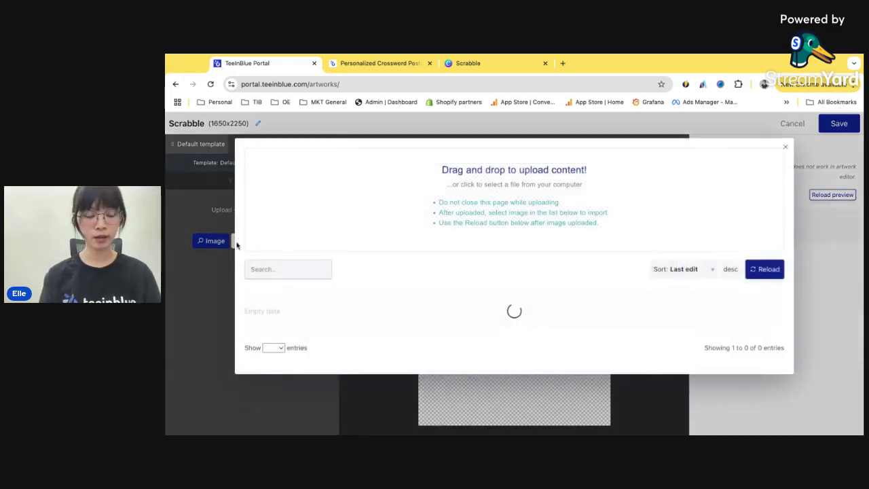
{"action": "left_click", "coordinate": [411, 350]}
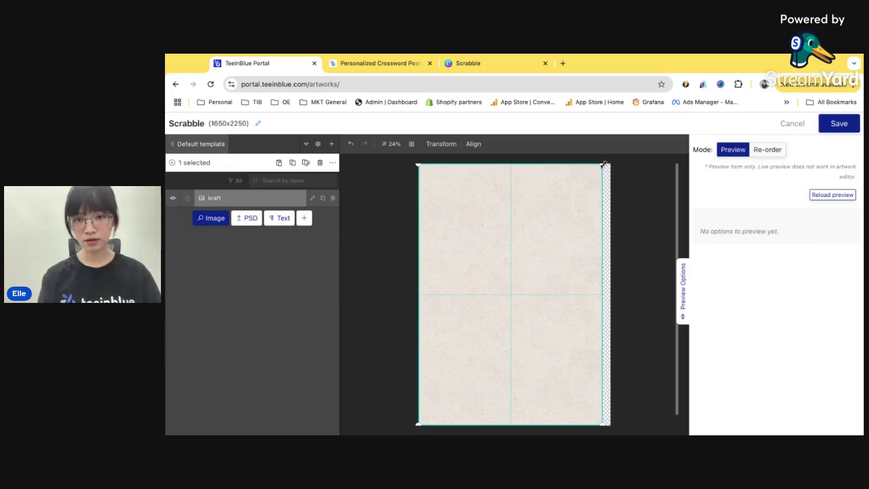
{"action": "left_click_drag", "start_coordinate": [604, 164], "coordinate": [611, 161]}
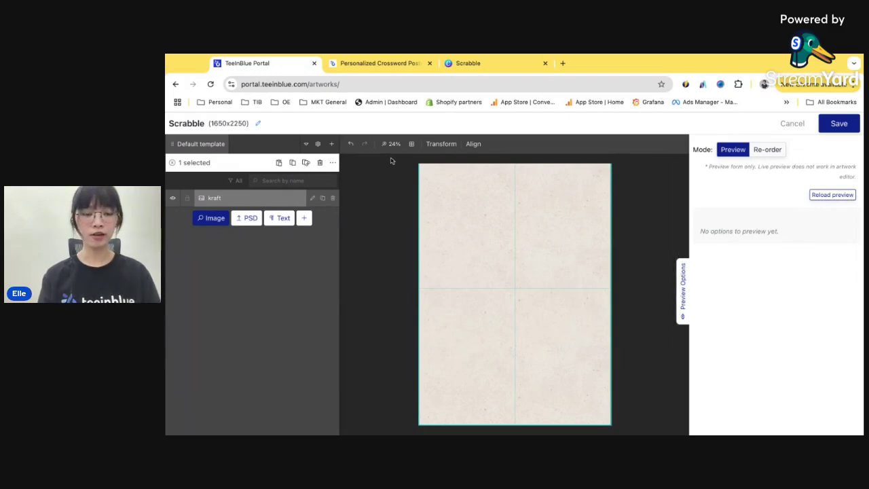
{"action": "left_click", "coordinate": [326, 239]}
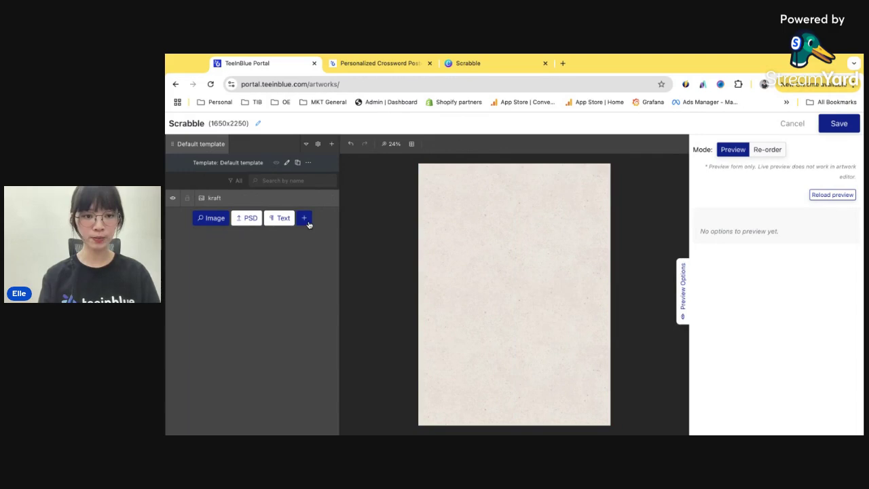
Step: Add a Scrabble crossword layer, enlarge it to 1292x1292, move it higher, and open its settings
{"action": "left_click", "coordinate": [305, 221]}
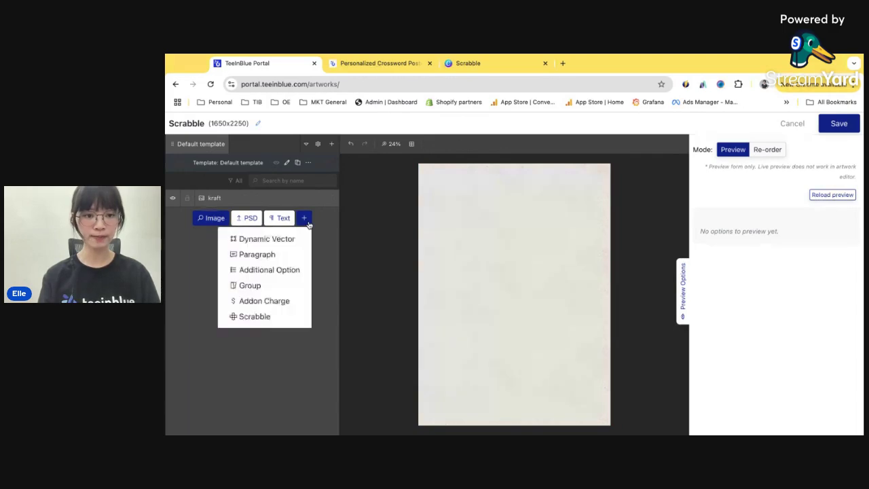
{"action": "left_click", "coordinate": [254, 316]}
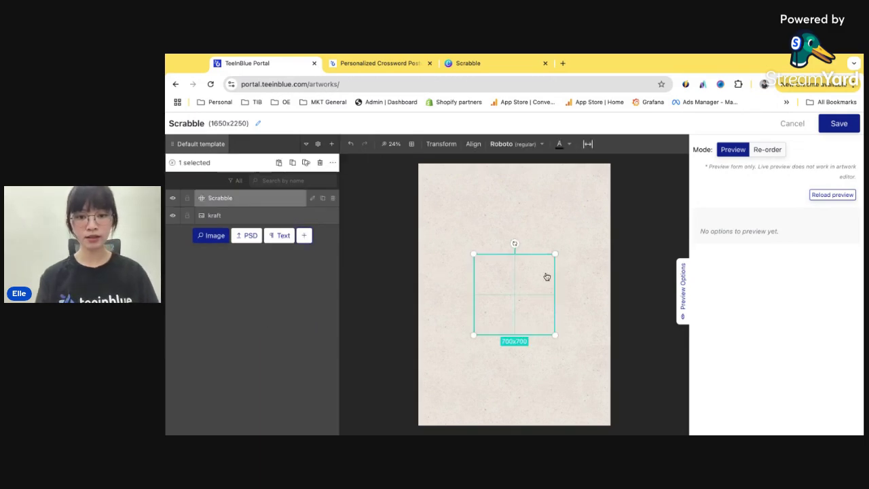
{"action": "left_click_drag", "start_coordinate": [555, 333], "coordinate": [593, 360]}
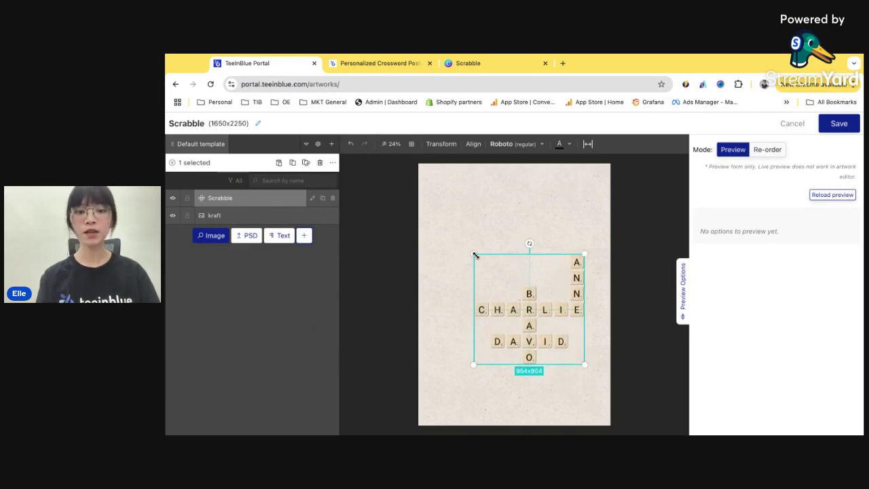
{"action": "left_click_drag", "start_coordinate": [474, 254], "coordinate": [435, 216]}
{"action": "left_click_drag", "start_coordinate": [540, 290], "coordinate": [545, 260]}
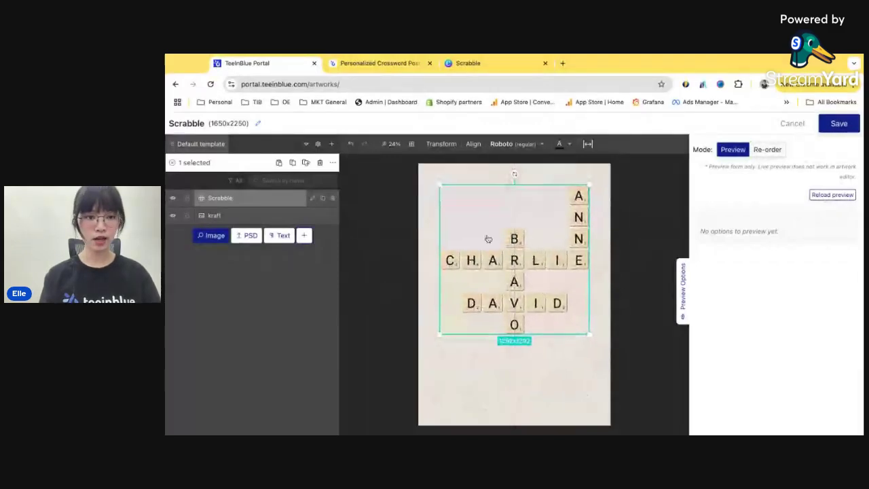
{"action": "left_click", "coordinate": [312, 197]}
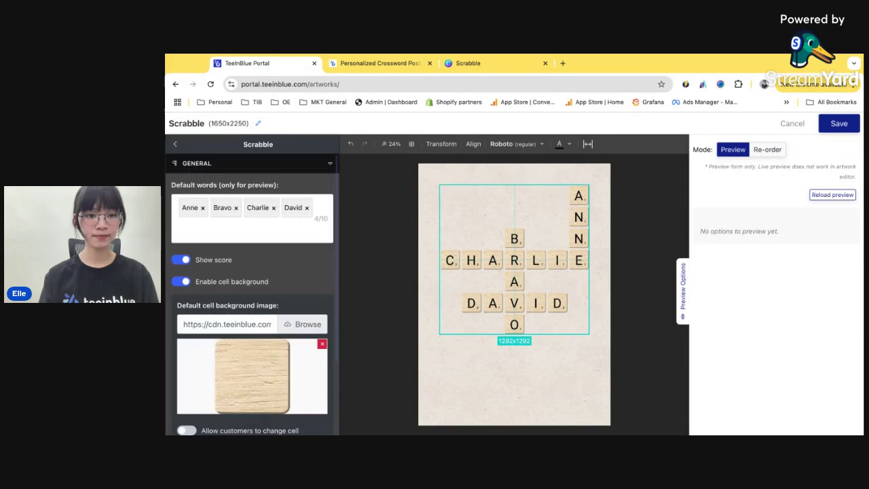
Step: Remove the old preview words David, Bravo, Anne and Charlie
{"action": "left_click", "coordinate": [307, 209]}
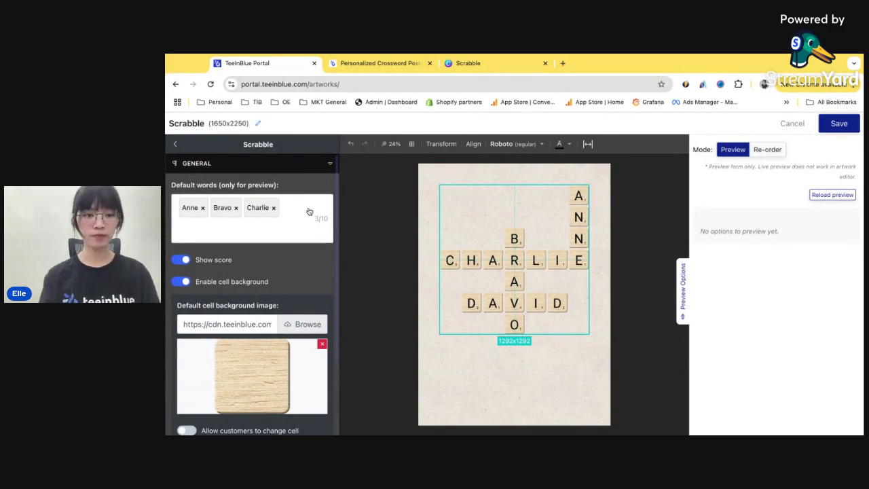
{"action": "left_click", "coordinate": [236, 208]}
{"action": "left_click", "coordinate": [204, 207]}
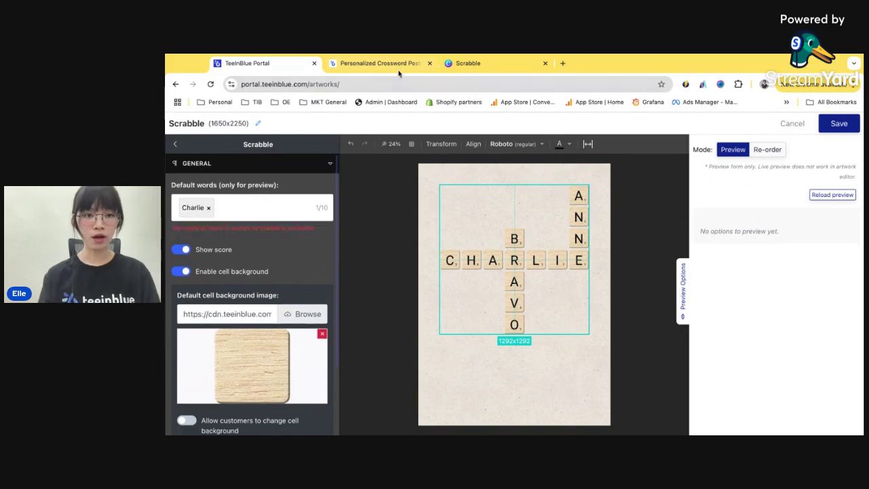
{"action": "left_click", "coordinate": [397, 65]}
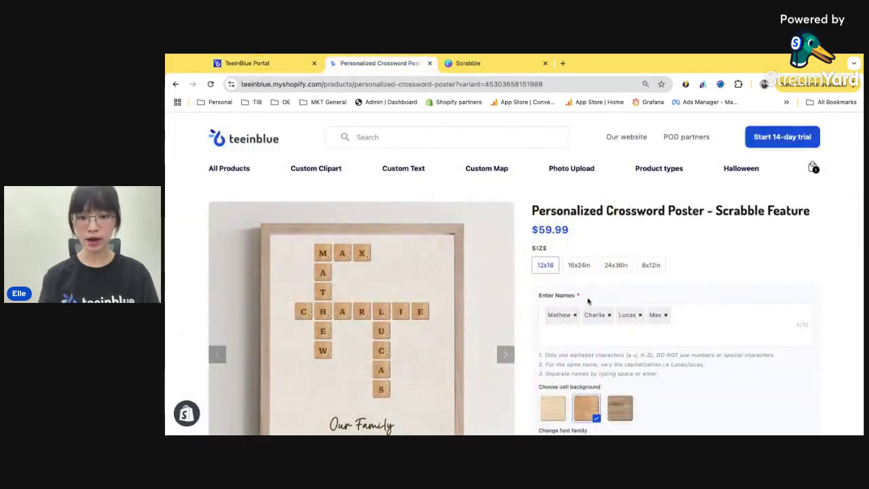
{"action": "left_click", "coordinate": [253, 67]}
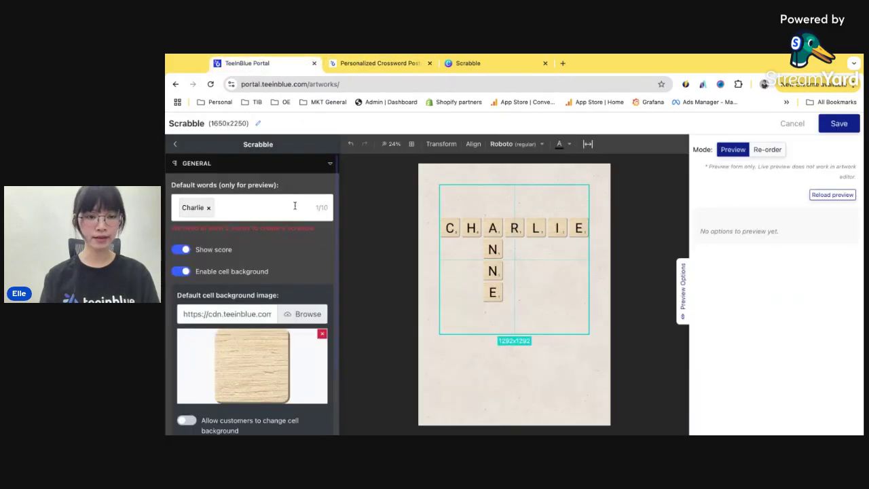
{"action": "left_click", "coordinate": [209, 208]}
Step: Enter Matthew, Charlie, Lucas and Max as the crossword's default words
{"action": "left_click", "coordinate": [210, 211]}
{"action": "type", "text": "Matthew"}
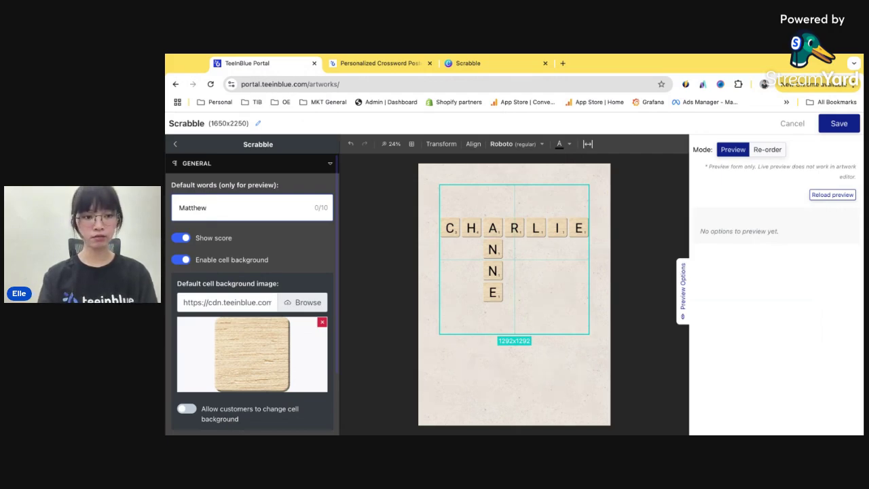
{"action": "key", "text": "Return"}
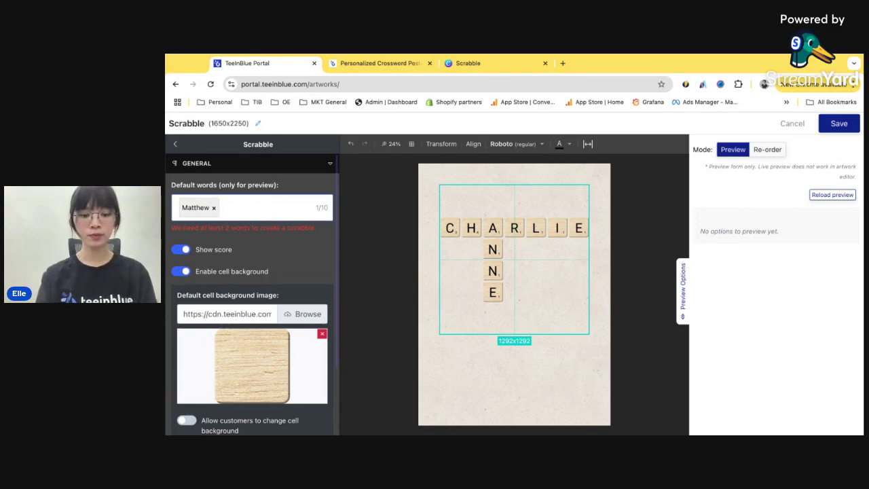
{"action": "type", "text": "Charlie"}
{"action": "key", "text": "Return"}
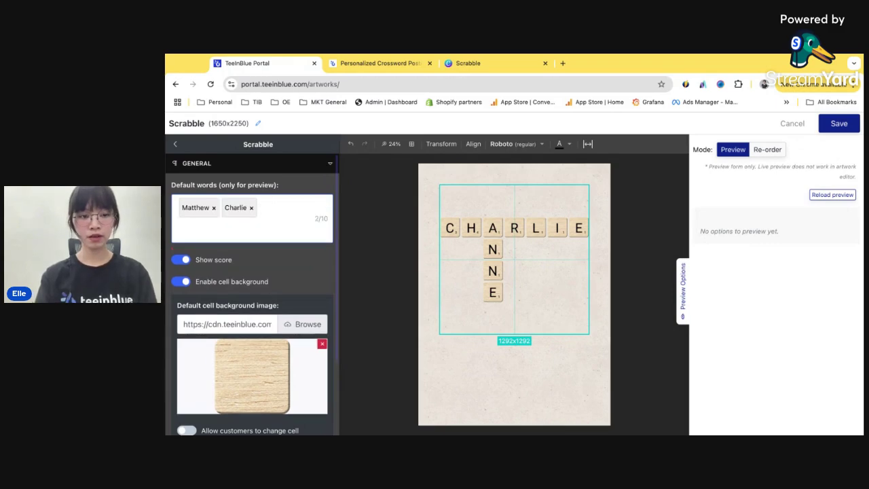
{"action": "type", "text": "Lucas"}
{"action": "key", "text": "Return"}
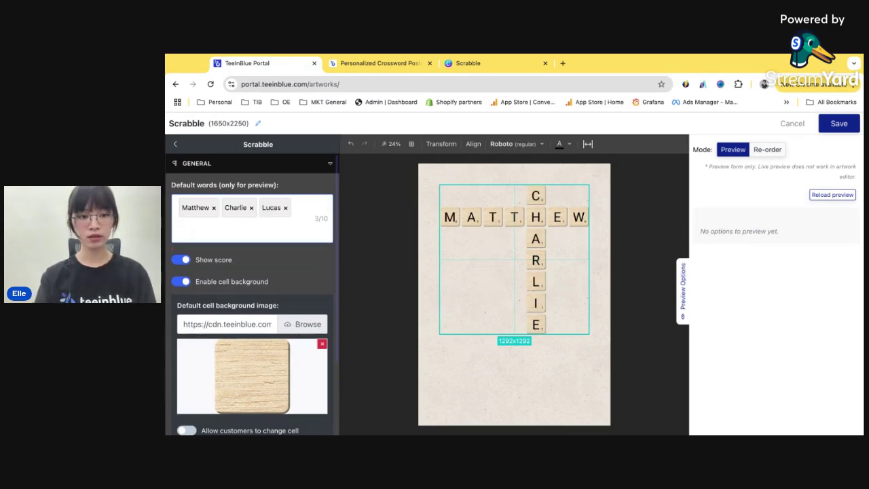
{"action": "type", "text": "Ma"}
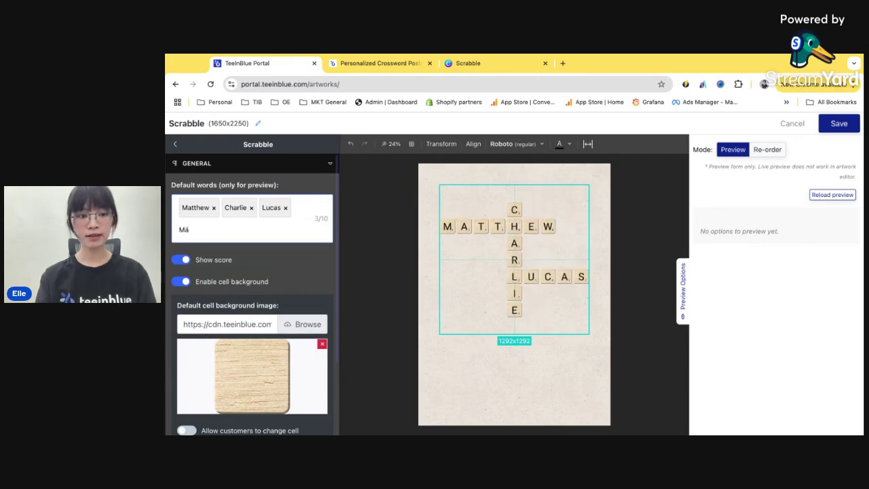
{"action": "type", "text": "x"}
{"action": "key", "text": "Return"}
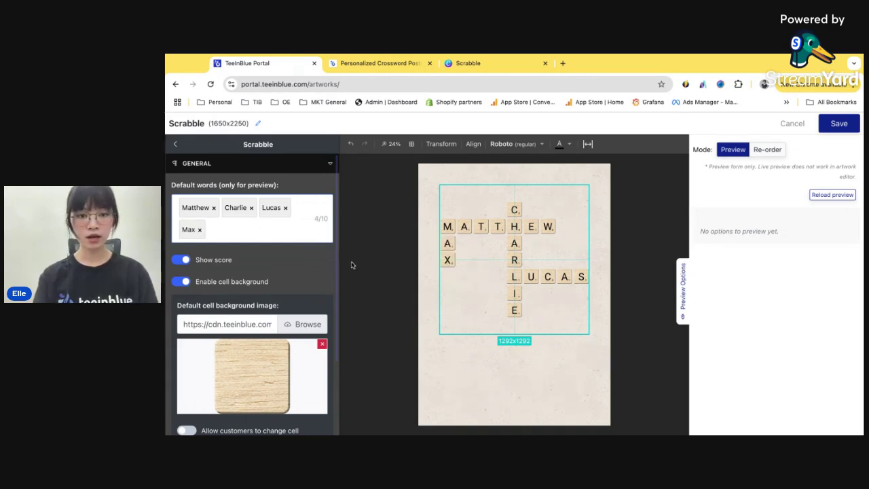
{"action": "scroll", "coordinate": [308, 263], "scroll_direction": "down", "scroll_amount": 1}
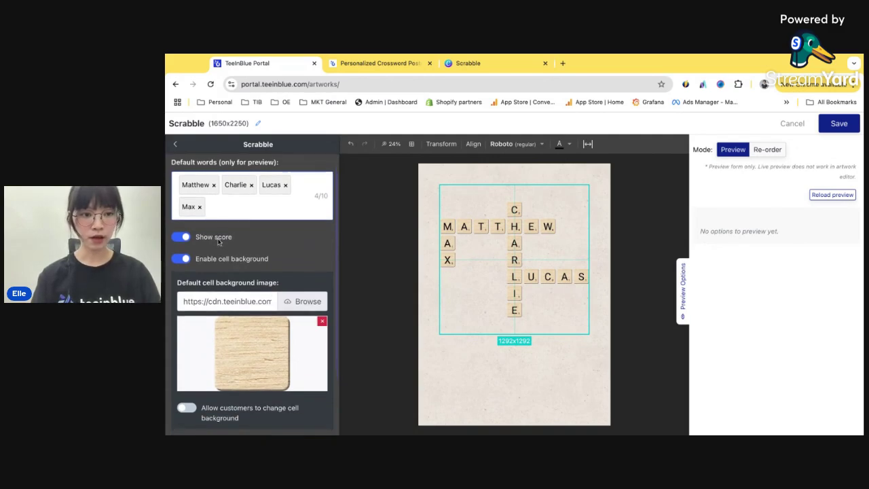
{"action": "left_click", "coordinate": [392, 144]}
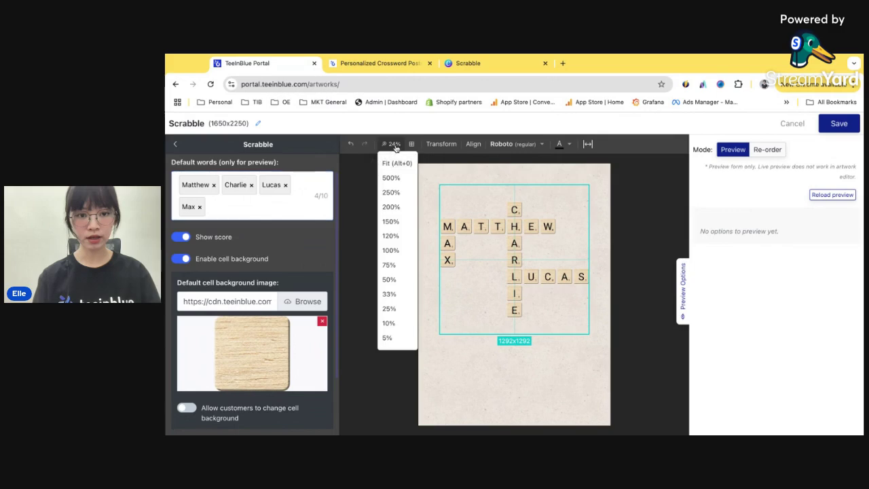
{"action": "left_click", "coordinate": [390, 237]}
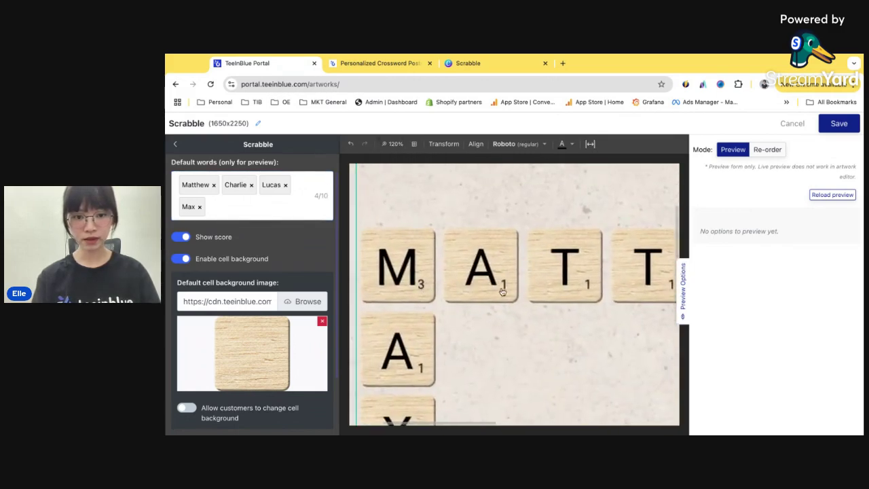
{"action": "left_click", "coordinate": [393, 144]}
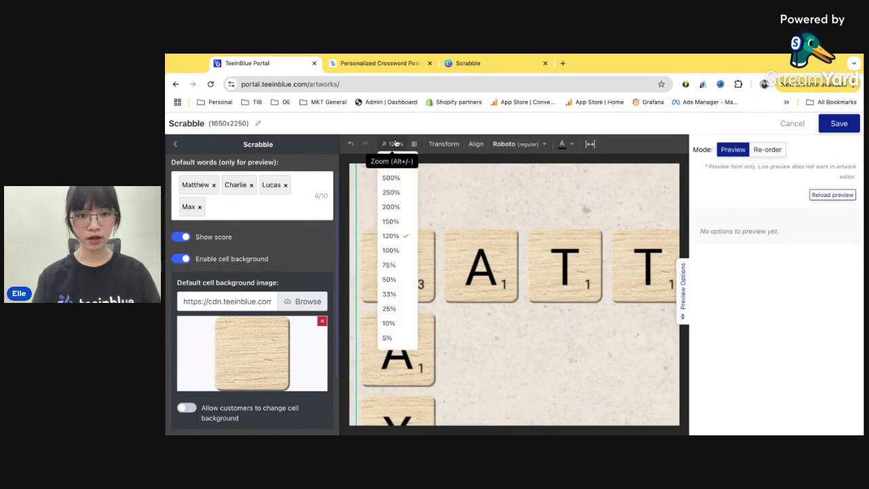
{"action": "left_click", "coordinate": [397, 279]}
{"action": "scroll", "coordinate": [365, 287], "scroll_direction": "up", "scroll_amount": 2}
{"action": "scroll", "coordinate": [364, 287], "scroll_direction": "left", "scroll_amount": 3}
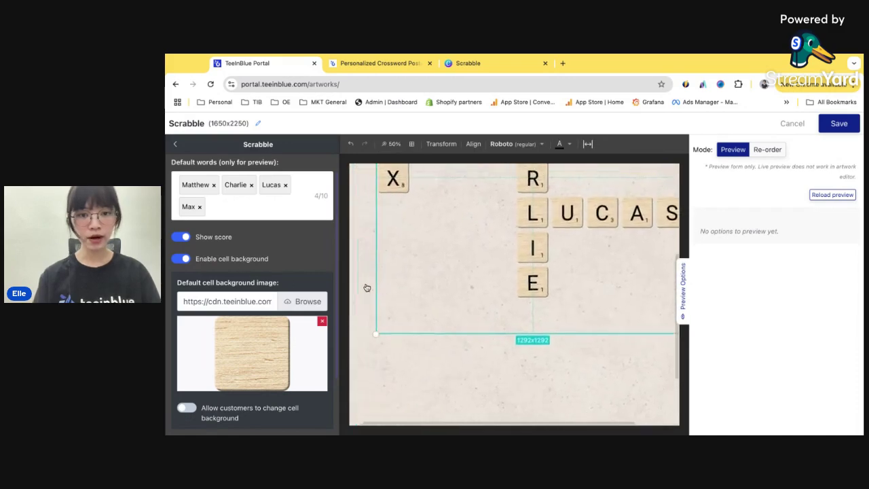
{"action": "left_click", "coordinate": [393, 144]}
{"action": "left_click", "coordinate": [389, 294]}
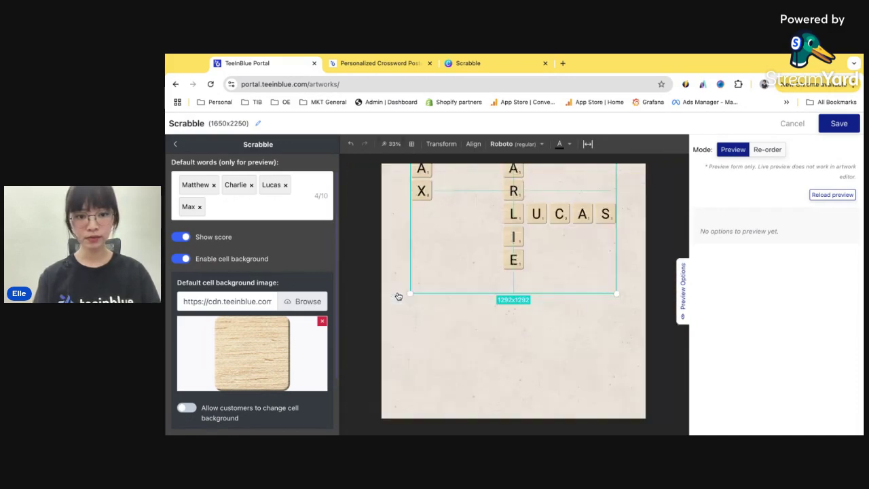
{"action": "scroll", "coordinate": [484, 290], "scroll_direction": "up", "scroll_amount": 3}
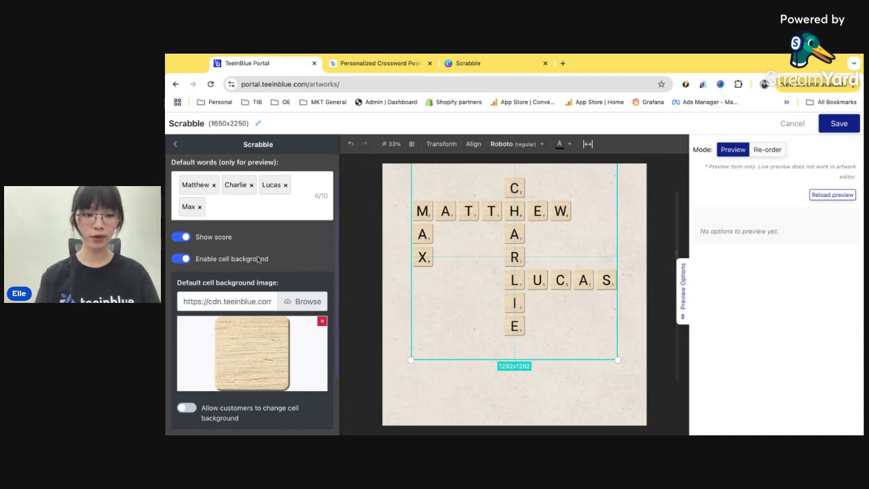
{"action": "left_click", "coordinate": [180, 259]}
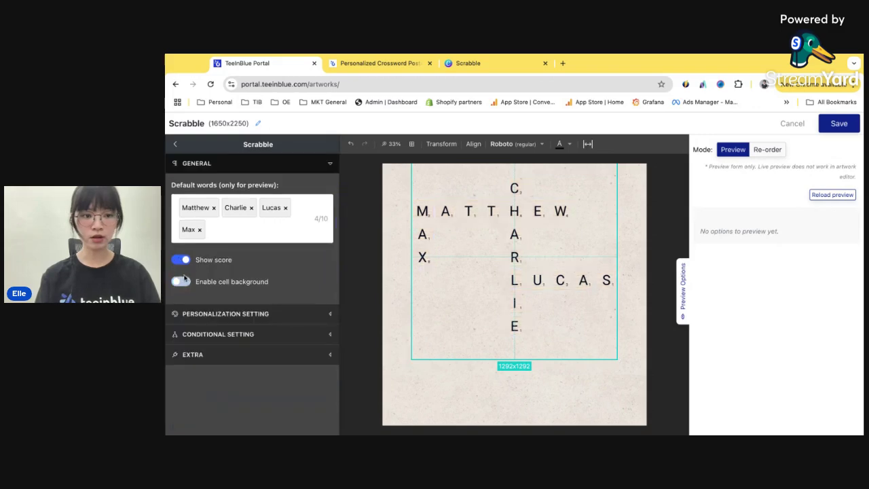
{"action": "left_click", "coordinate": [183, 281]}
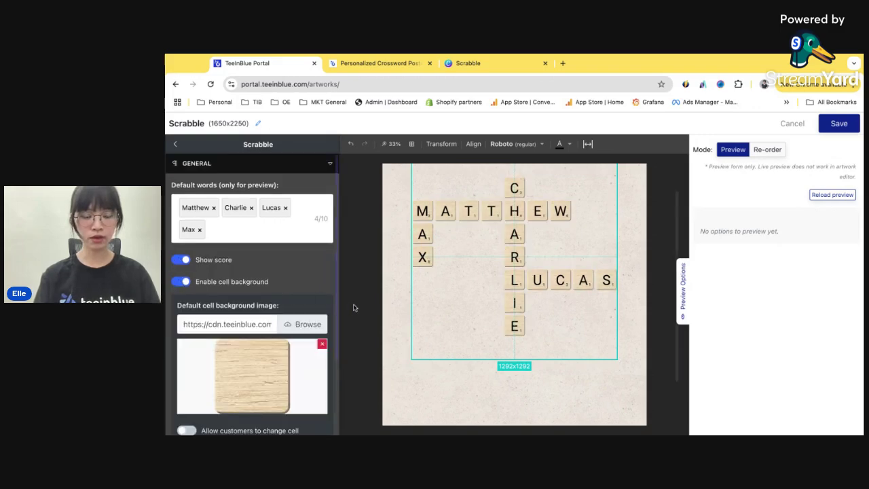
{"action": "left_click", "coordinate": [392, 144]}
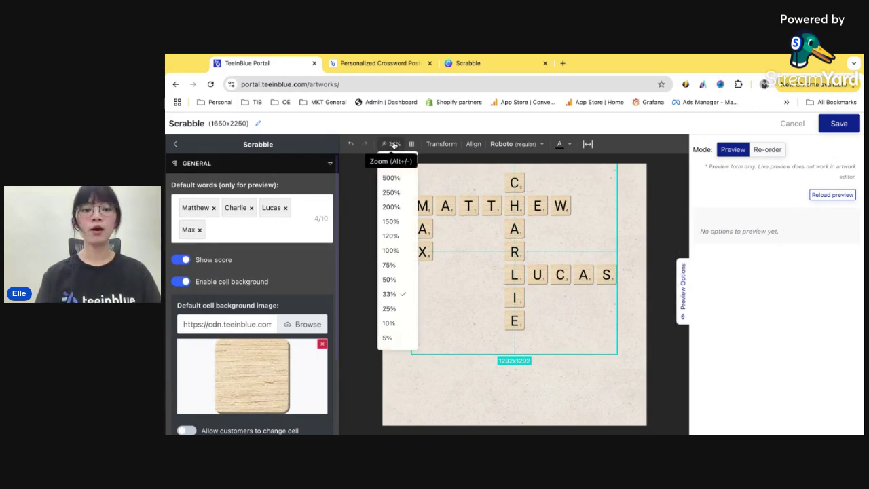
{"action": "left_click", "coordinate": [388, 308]}
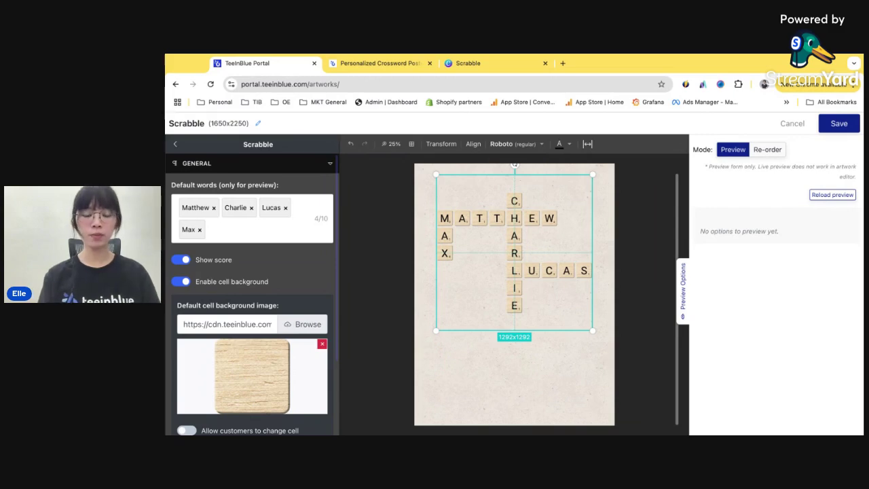
{"action": "scroll", "coordinate": [287, 289], "scroll_direction": "down", "scroll_amount": 3}
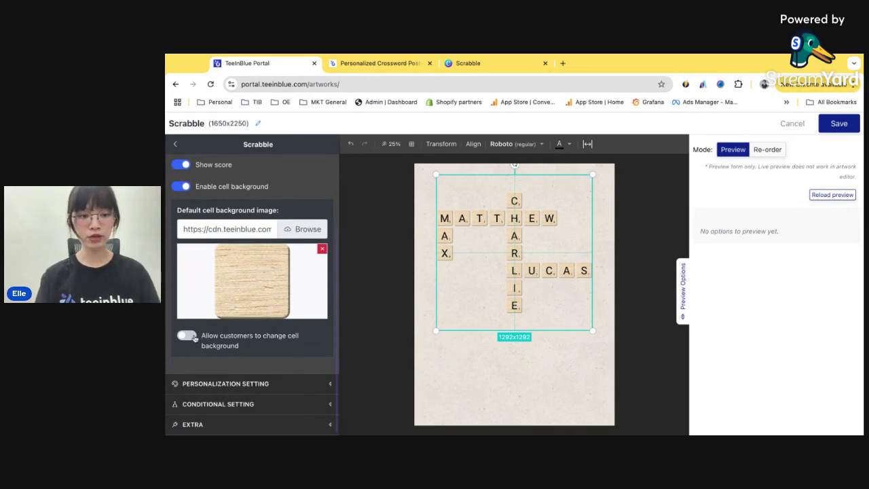
Step: Pick the light wood cell background on the storefront poster, then return to the Scrabble editor
{"action": "left_click", "coordinate": [380, 63]}
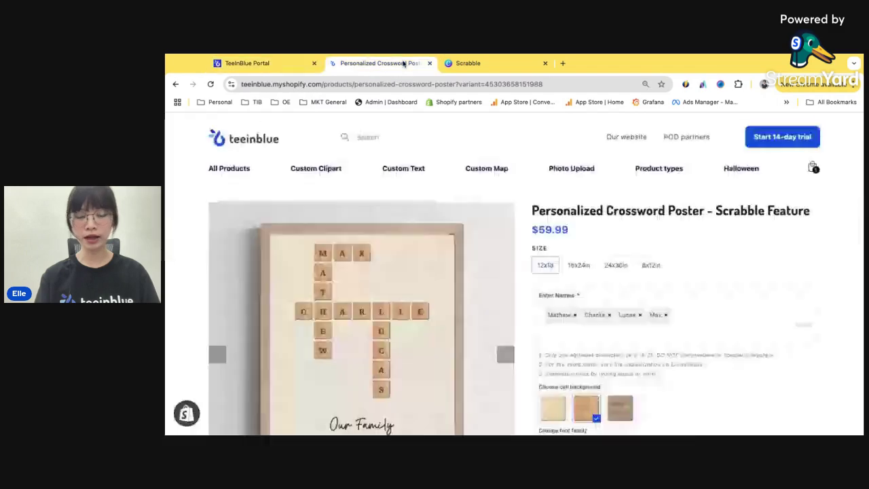
{"action": "left_click", "coordinate": [556, 341]}
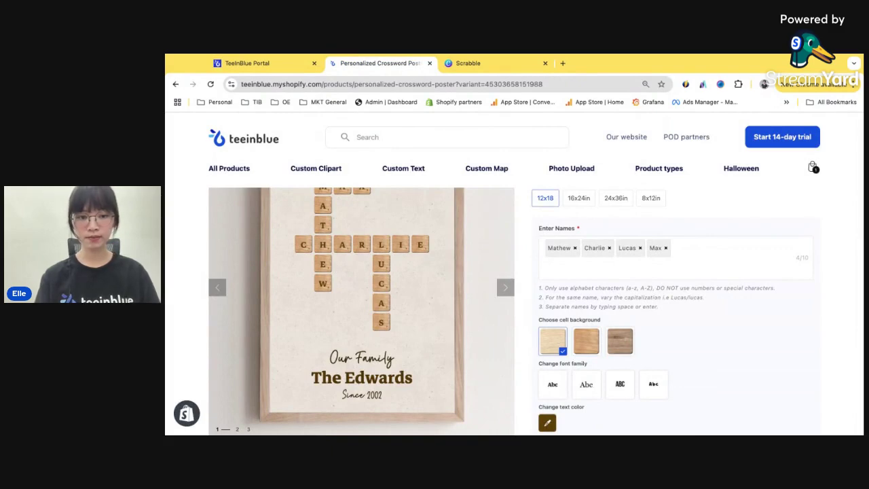
{"action": "scroll", "coordinate": [509, 312], "scroll_direction": "up", "scroll_amount": 1}
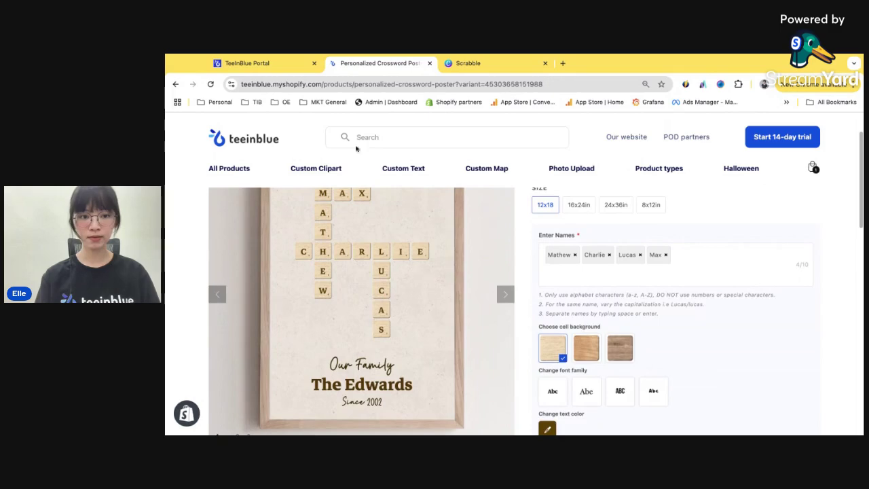
{"action": "left_click", "coordinate": [258, 64]}
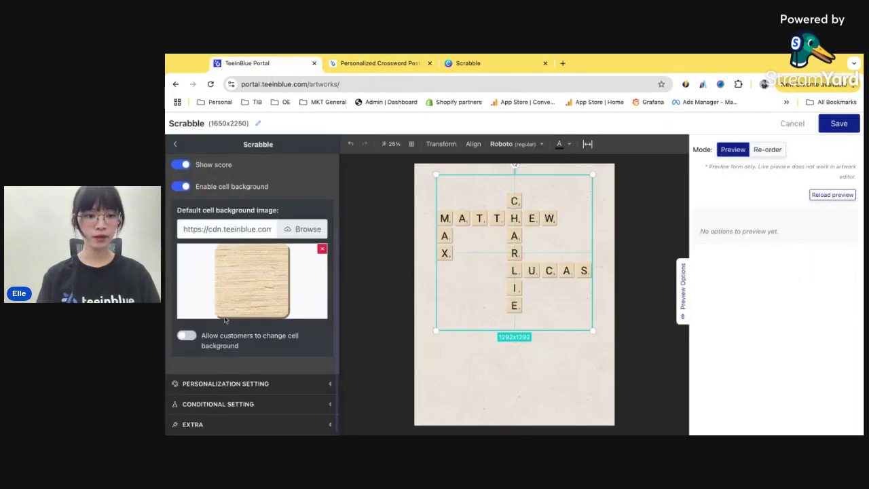
Step: Let customers choose the tile background from the Cell background clipart category
{"action": "left_click", "coordinate": [193, 337]}
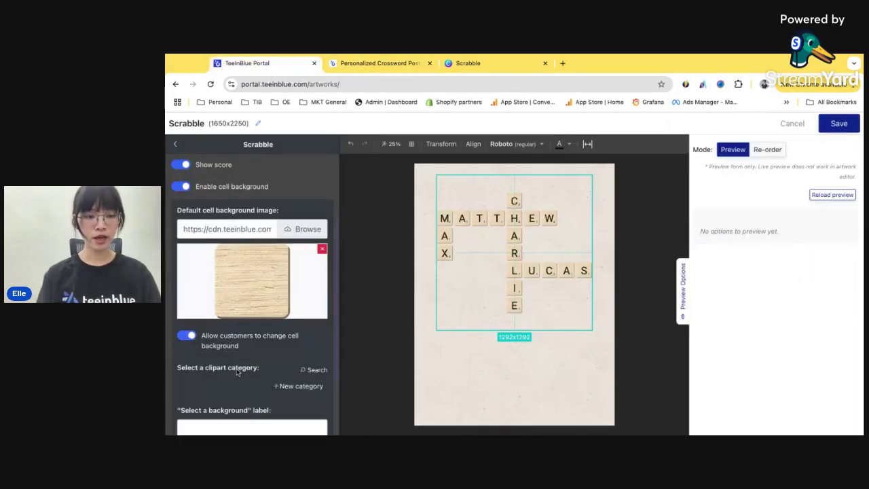
{"action": "scroll", "coordinate": [237, 372], "scroll_direction": "down", "scroll_amount": 1}
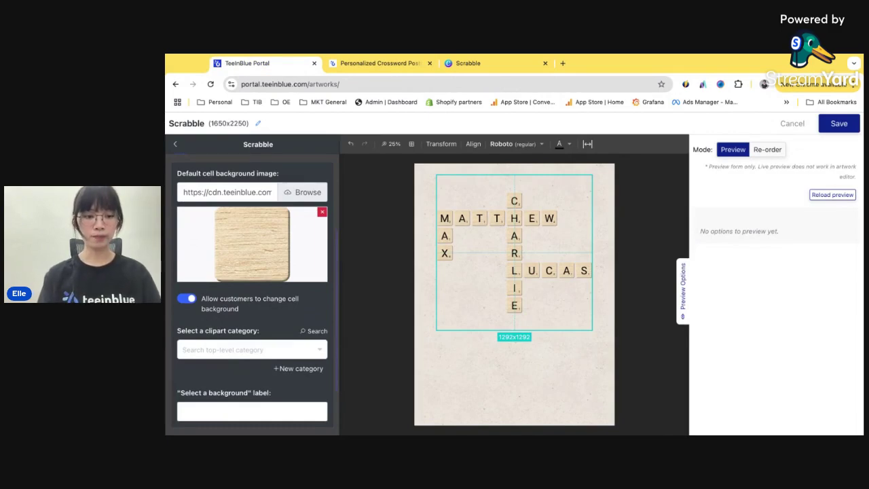
{"action": "scroll", "coordinate": [251, 292], "scroll_direction": "down", "scroll_amount": 1}
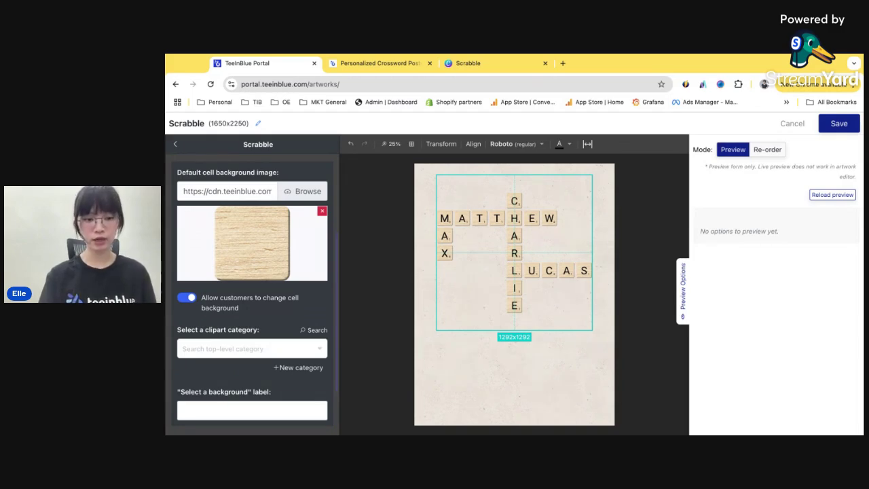
{"action": "scroll", "coordinate": [252, 360], "scroll_direction": "down", "scroll_amount": 2}
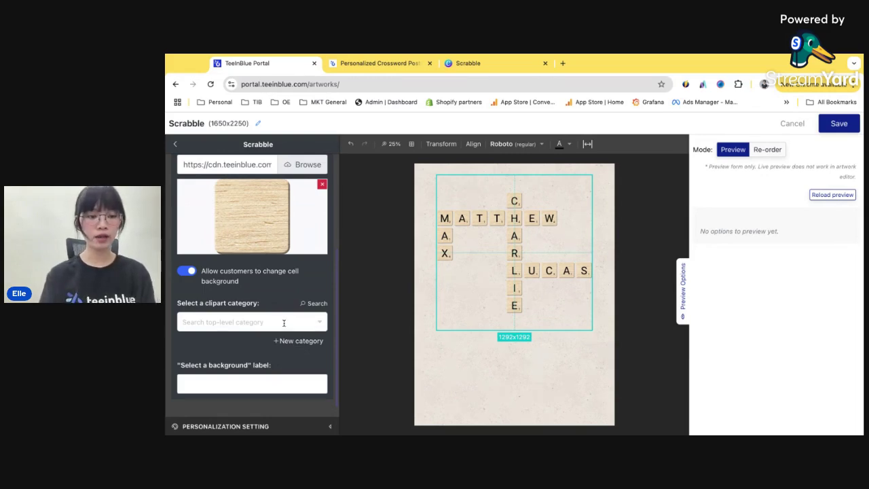
{"action": "left_click", "coordinate": [204, 321]}
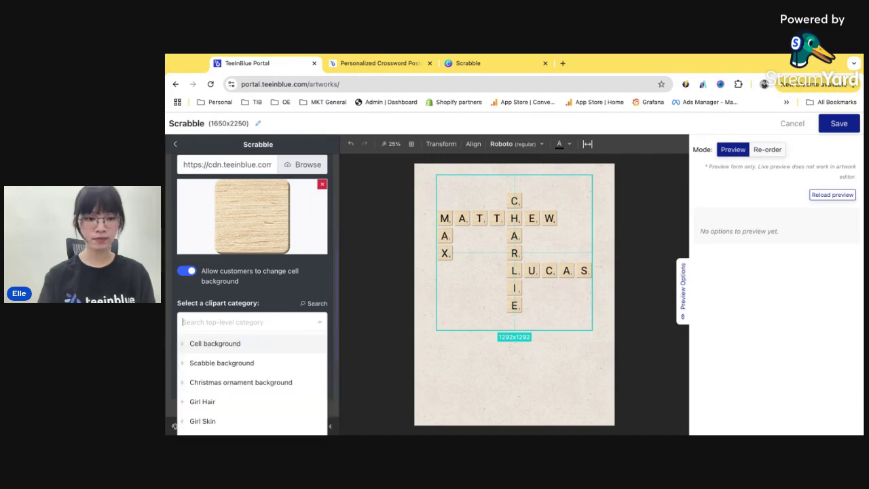
{"action": "left_click", "coordinate": [230, 349]}
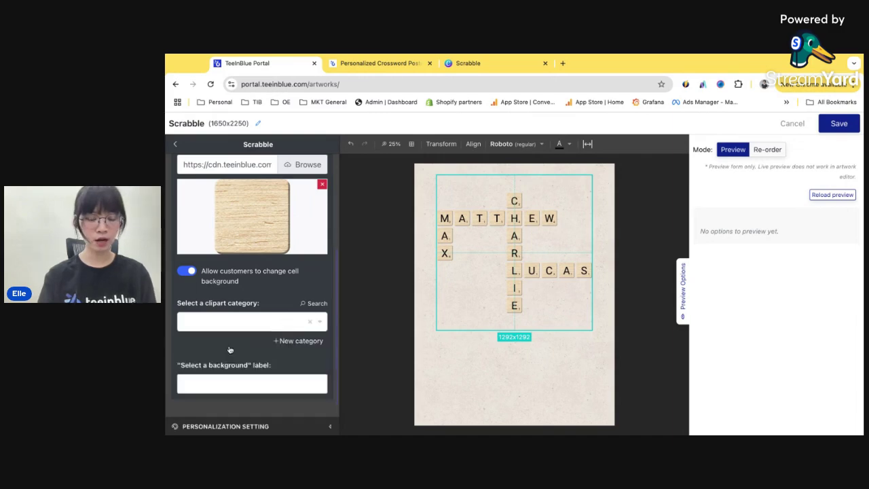
Step: Label the chooser 'Choose cell background' and expand Personalization Setting
{"action": "scroll", "coordinate": [195, 344], "scroll_direction": "down", "scroll_amount": 1}
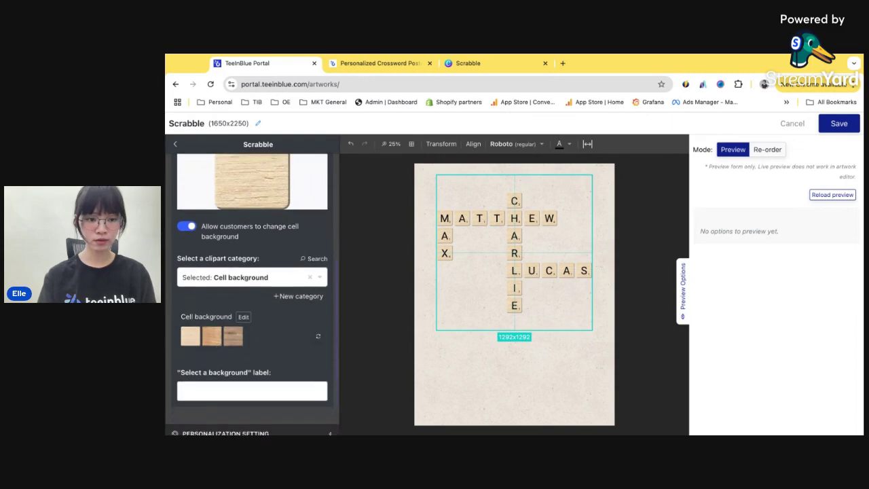
{"action": "scroll", "coordinate": [230, 340], "scroll_direction": "down", "scroll_amount": 1}
{"action": "left_click", "coordinate": [242, 340]}
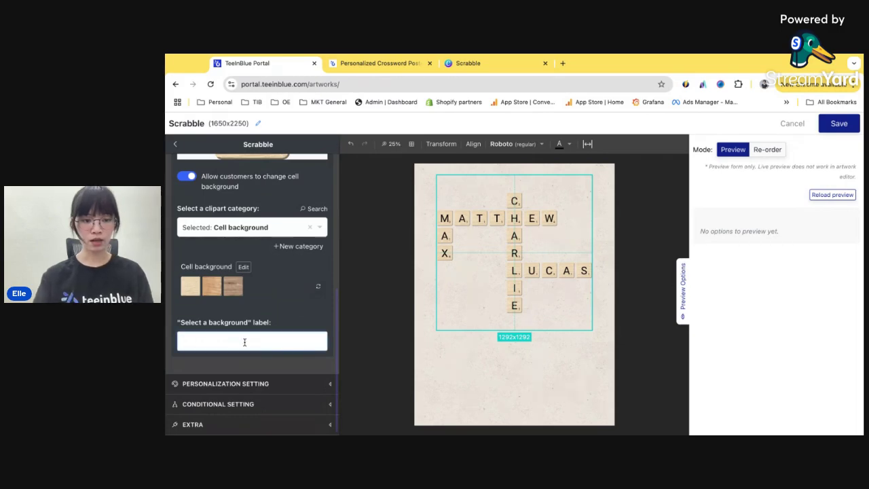
{"action": "left_click", "coordinate": [269, 362]}
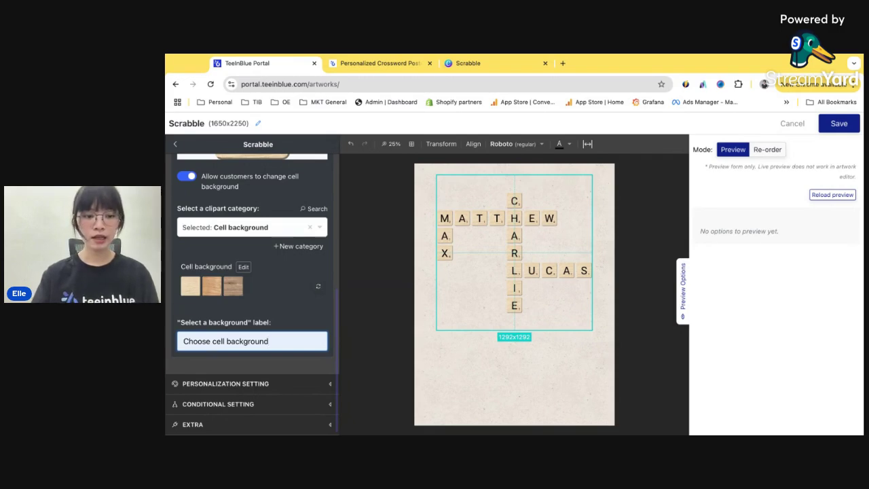
{"action": "left_click", "coordinate": [225, 383]}
{"action": "scroll", "coordinate": [251, 306], "scroll_direction": "down", "scroll_amount": 1}
{"action": "scroll", "coordinate": [251, 292], "scroll_direction": "down", "scroll_amount": 1}
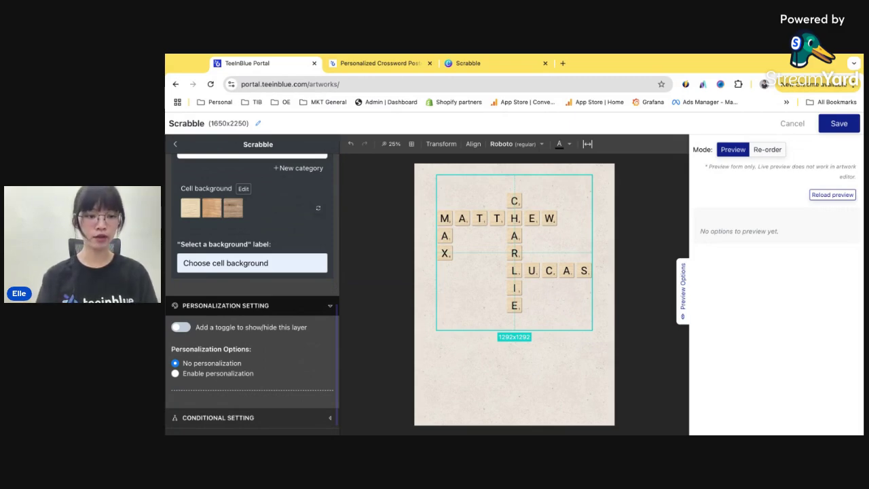
Step: Enable Scrabble personalization with the option title 'Add names'
{"action": "left_click", "coordinate": [175, 374]}
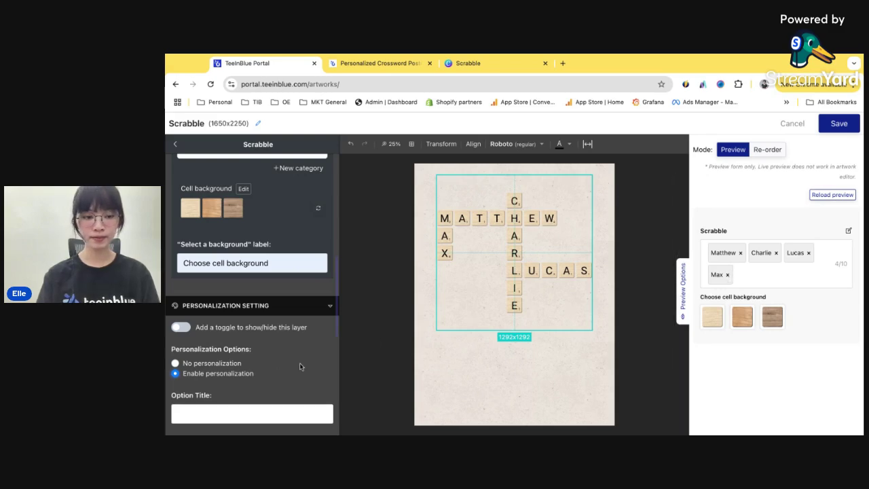
{"action": "scroll", "coordinate": [300, 362], "scroll_direction": "down", "scroll_amount": 2}
{"action": "left_click", "coordinate": [258, 367]}
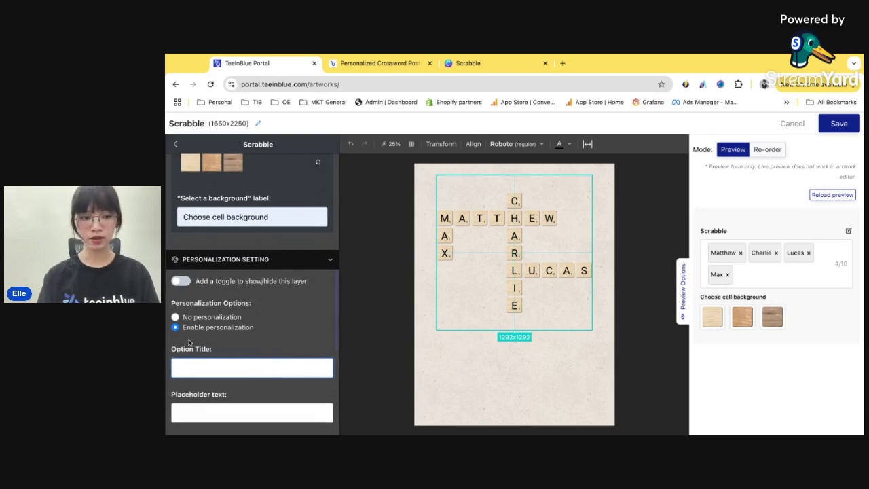
{"action": "type", "text": "Ad"}
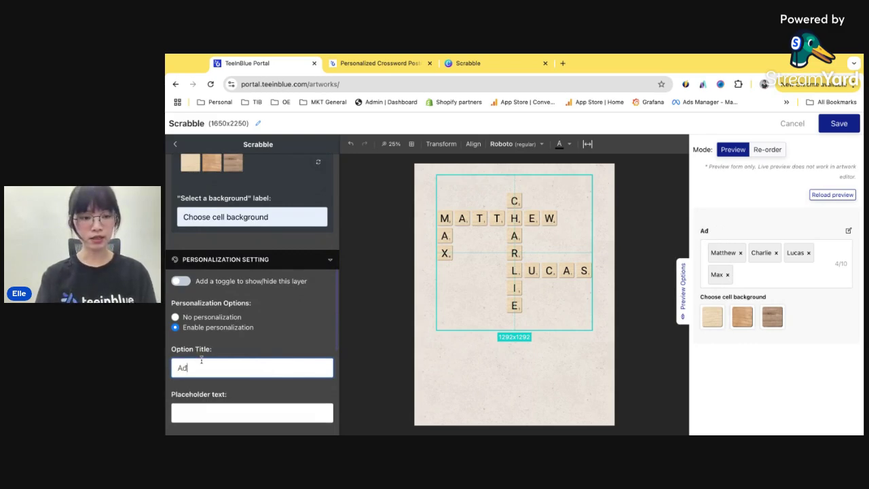
{"action": "type", "text": "d names"}
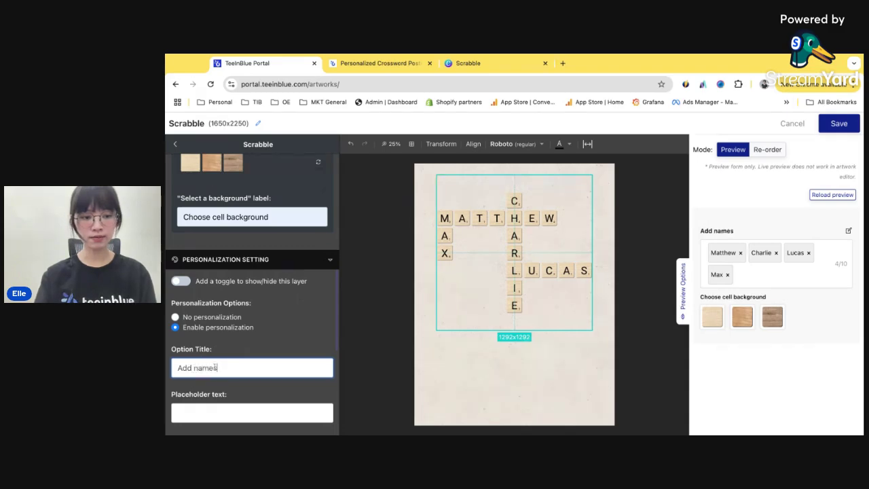
{"action": "scroll", "coordinate": [243, 385], "scroll_direction": "down", "scroll_amount": 1}
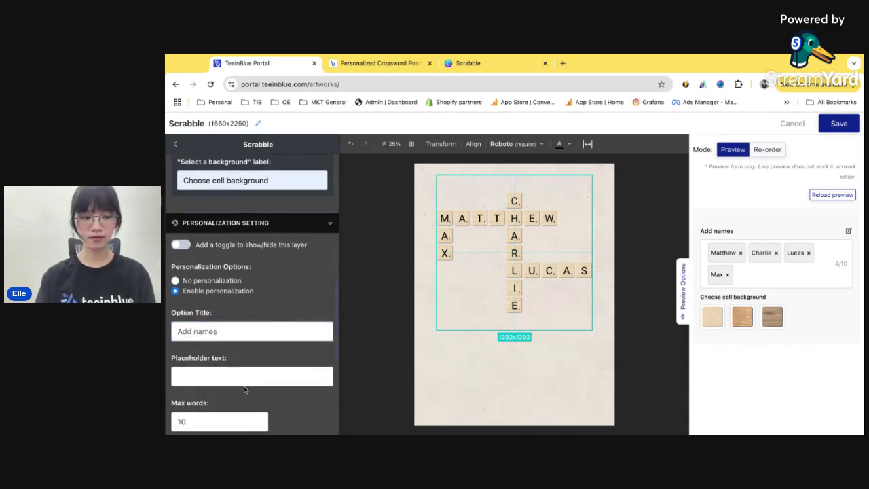
{"action": "left_click", "coordinate": [238, 375]}
Step: Allow customers to change both the text colour and the font
{"action": "scroll", "coordinate": [237, 375], "scroll_direction": "down", "scroll_amount": 1}
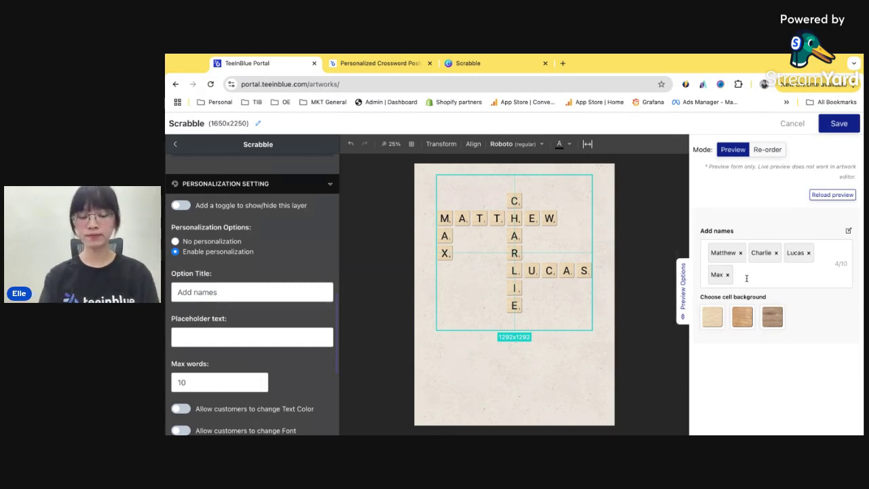
{"action": "scroll", "coordinate": [297, 385], "scroll_direction": "down", "scroll_amount": 1}
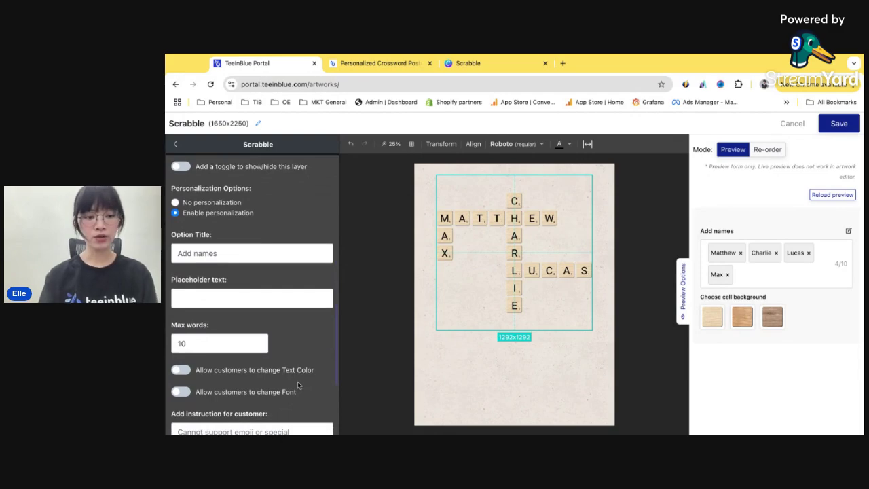
{"action": "left_click", "coordinate": [181, 370]}
{"action": "scroll", "coordinate": [188, 372], "scroll_direction": "down", "scroll_amount": 4}
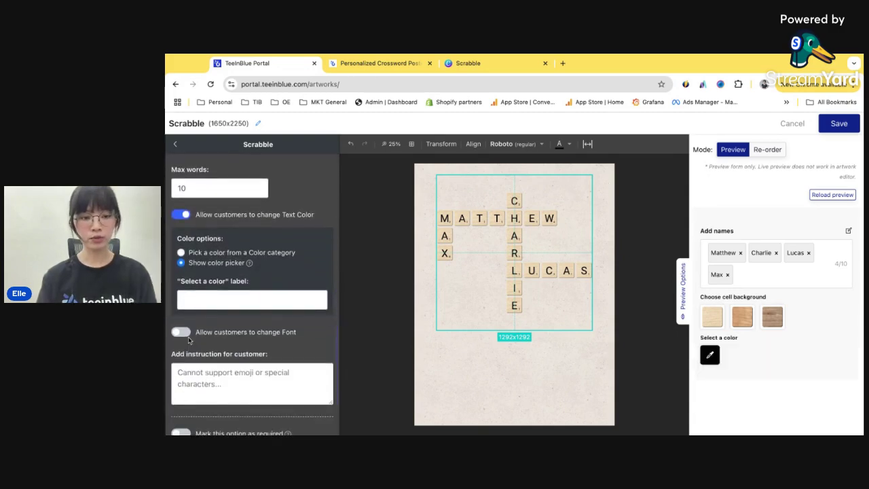
{"action": "left_click", "coordinate": [184, 333]}
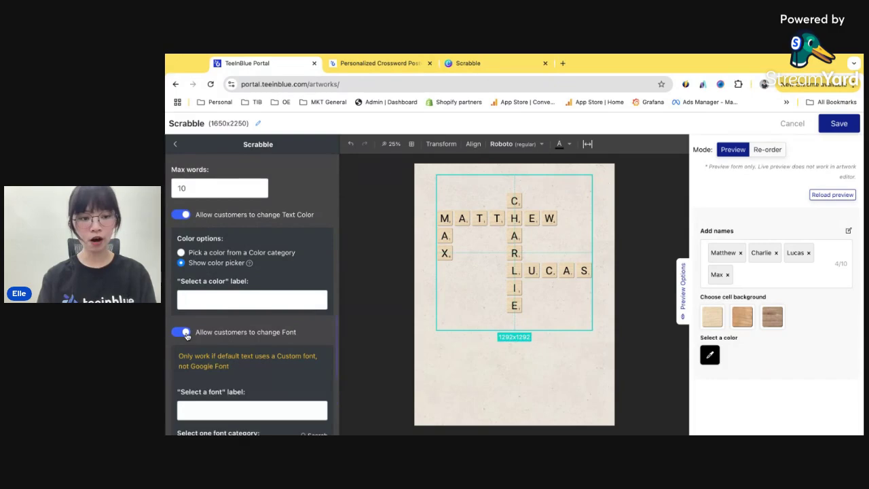
{"action": "scroll", "coordinate": [248, 342], "scroll_direction": "down", "scroll_amount": 1}
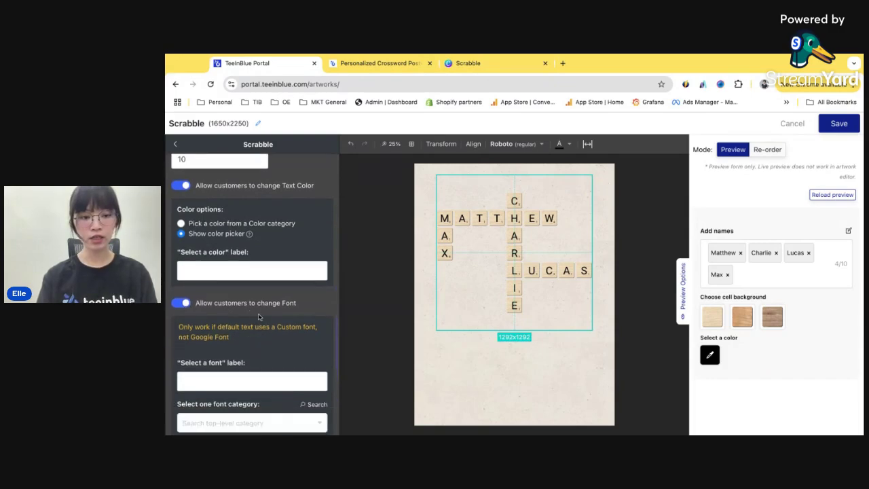
Step: Switch the crossword letters from Roboto to the custom font markazitext-bold
{"action": "left_click", "coordinate": [526, 223]}
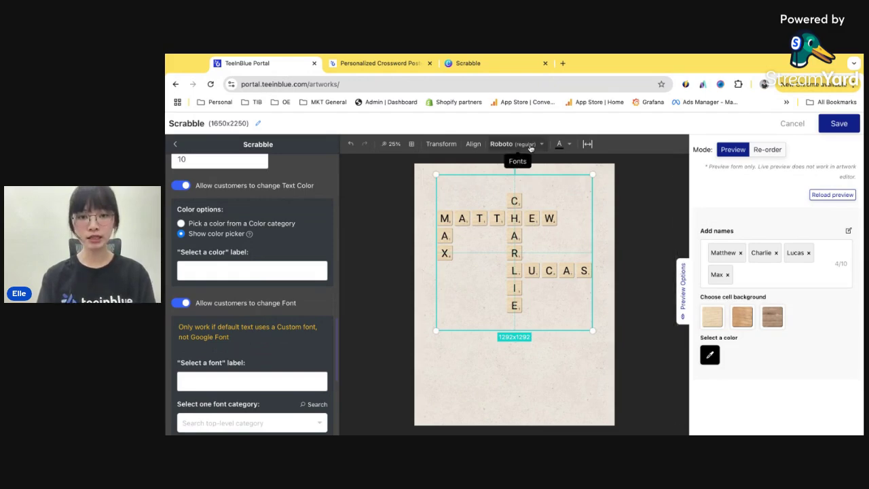
{"action": "left_click", "coordinate": [530, 148]}
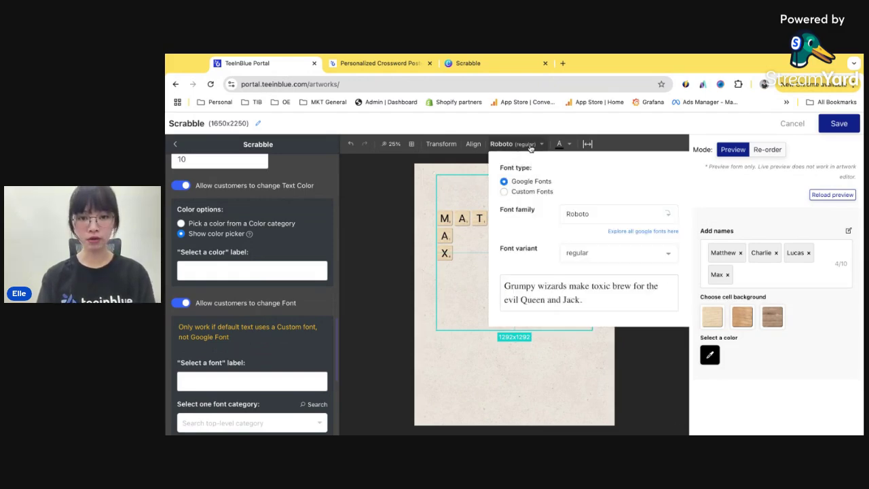
{"action": "left_click", "coordinate": [545, 194]}
{"action": "left_click", "coordinate": [593, 215]}
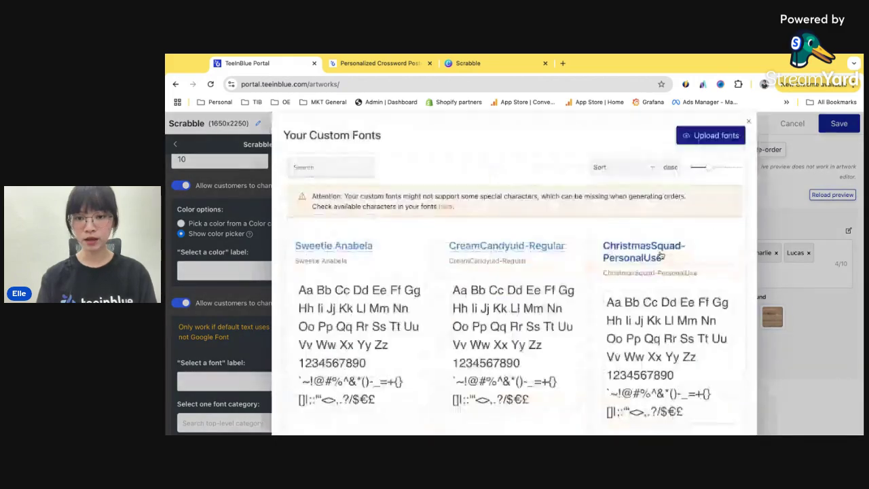
{"action": "left_click", "coordinate": [335, 167]}
{"action": "type", "text": "mar"}
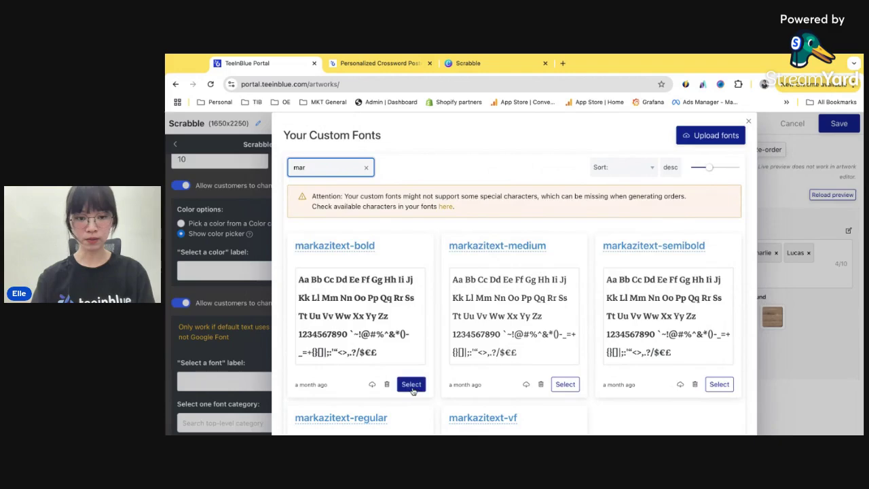
{"action": "left_click", "coordinate": [411, 384]}
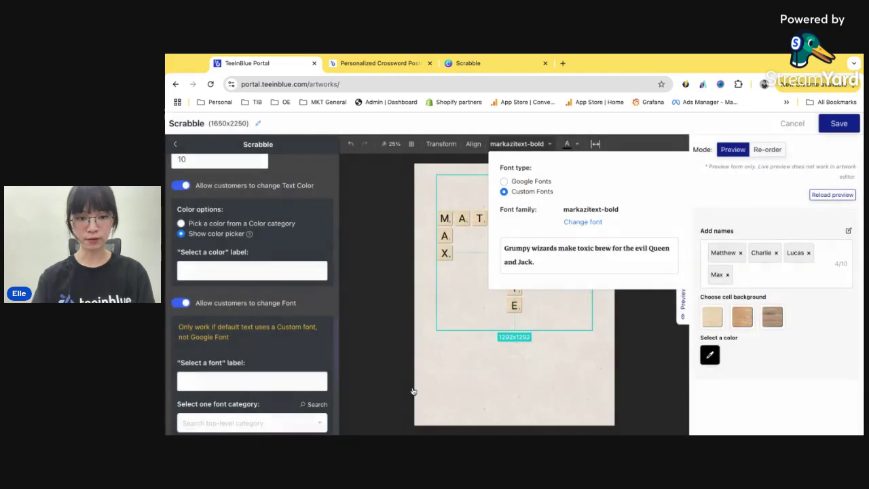
{"action": "left_click", "coordinate": [583, 368]}
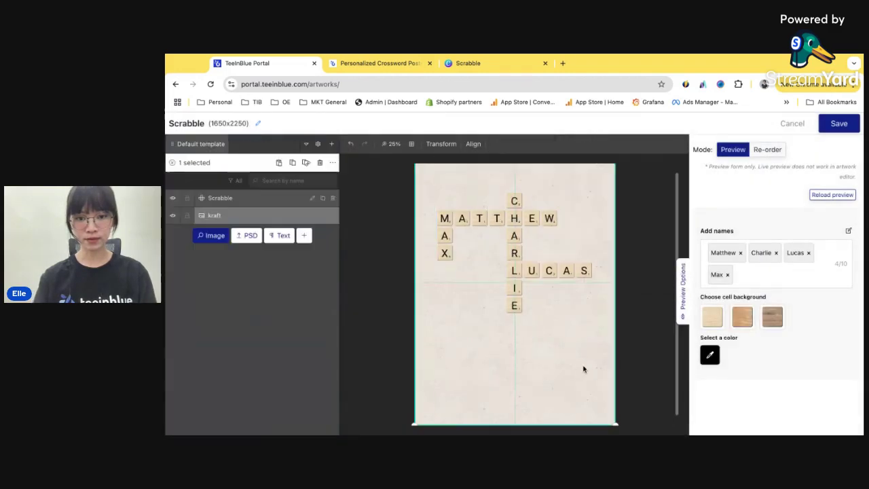
Step: Label the Scrabble layer's font chooser 'Change font family' and set its font category to Scabble
{"action": "left_click", "coordinate": [312, 200]}
{"action": "scroll", "coordinate": [305, 320], "scroll_direction": "down", "scroll_amount": 3}
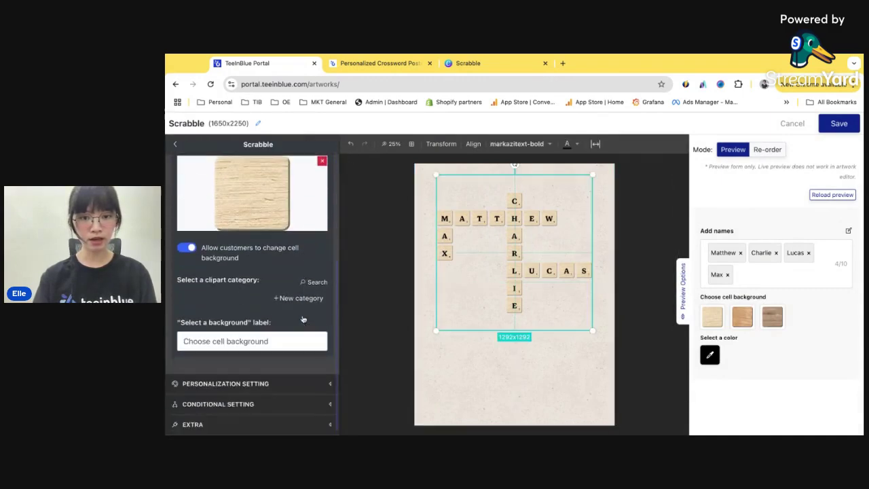
{"action": "scroll", "coordinate": [268, 367], "scroll_direction": "down", "scroll_amount": 1}
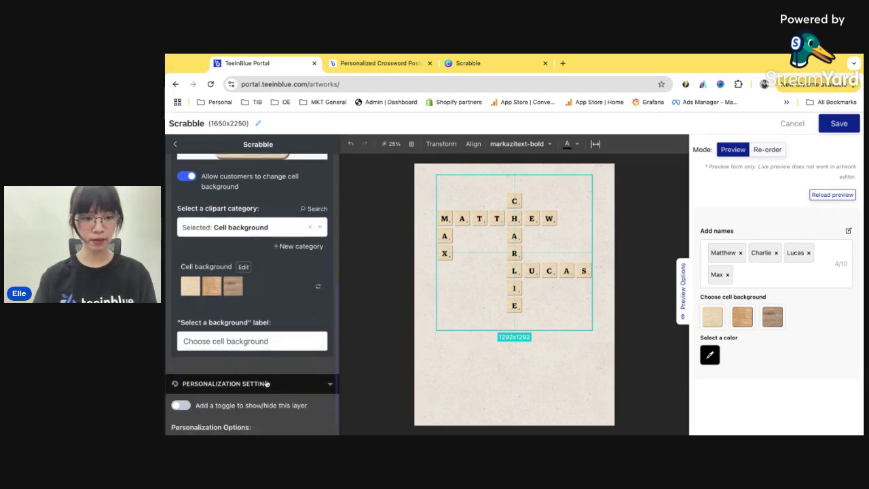
{"action": "scroll", "coordinate": [267, 384], "scroll_direction": "down", "scroll_amount": 5}
{"action": "scroll", "coordinate": [266, 383], "scroll_direction": "up", "scroll_amount": 3}
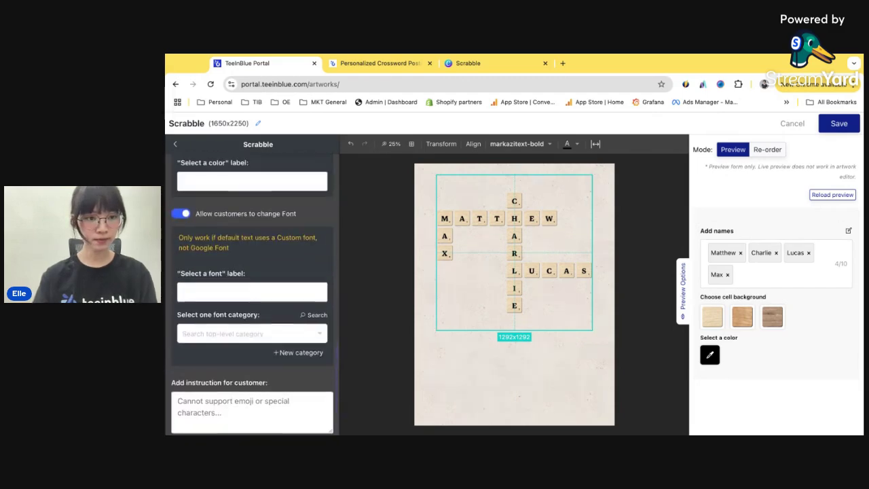
{"action": "left_click", "coordinate": [212, 294]}
{"action": "left_click", "coordinate": [238, 309]}
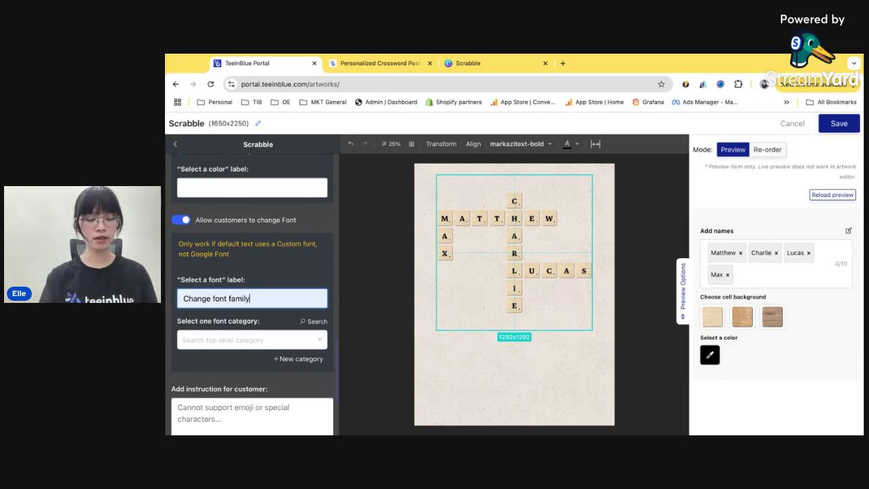
{"action": "left_click", "coordinate": [224, 339]}
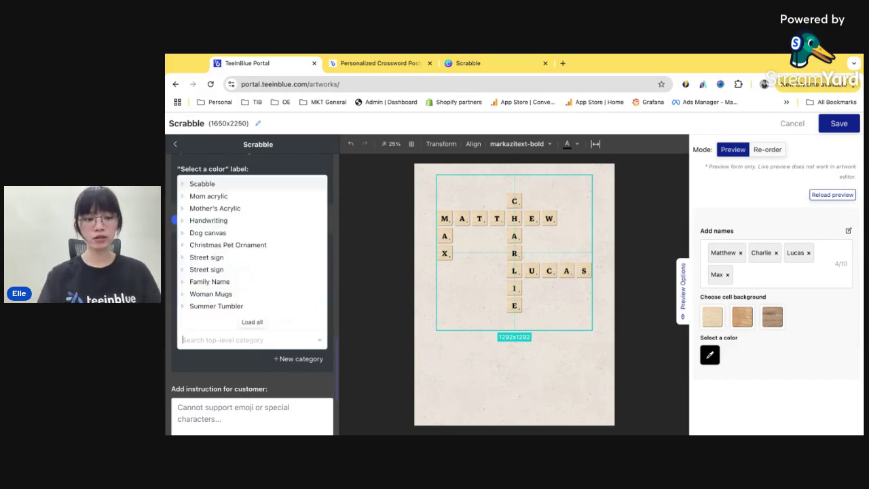
{"action": "left_click", "coordinate": [209, 186]}
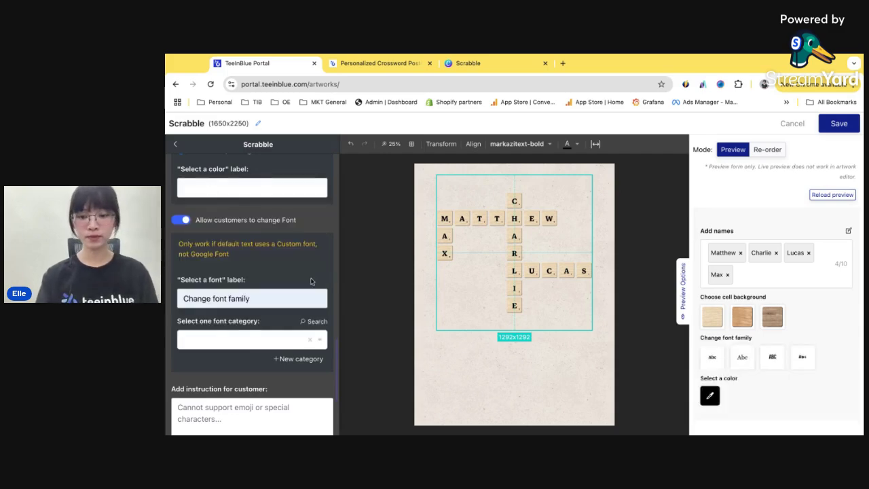
Step: Resize the crossword element on the canvas to 1390x1390, then return to the artwork's layers list
{"action": "scroll", "coordinate": [307, 376], "scroll_direction": "down", "scroll_amount": 4}
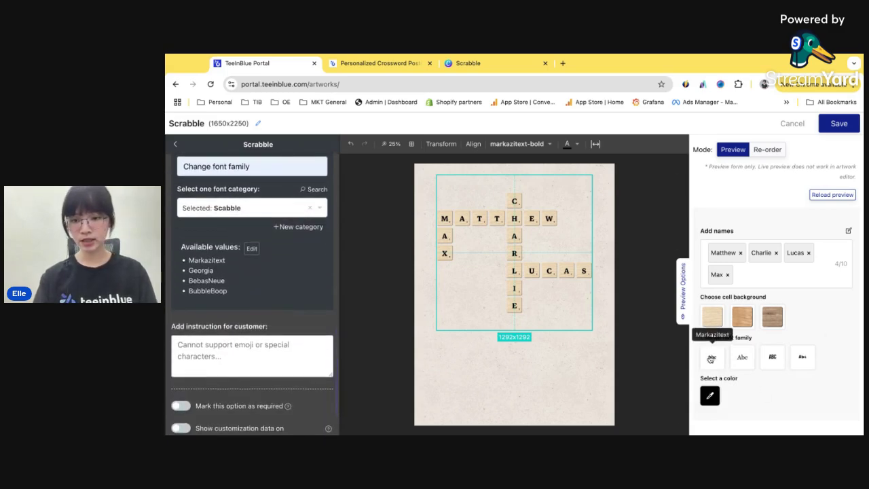
{"action": "left_click", "coordinate": [566, 321]}
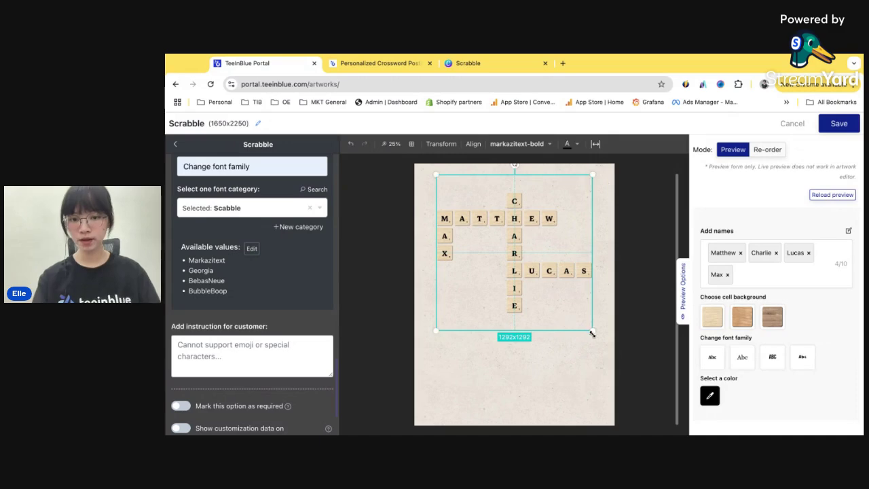
{"action": "mouse_move", "coordinate": [592, 332]}
{"action": "left_mouse_down"}
{"action": "mouse_move", "coordinate": [603, 342]}
{"action": "mouse_move", "coordinate": [578, 331]}
{"action": "left_mouse_up"}
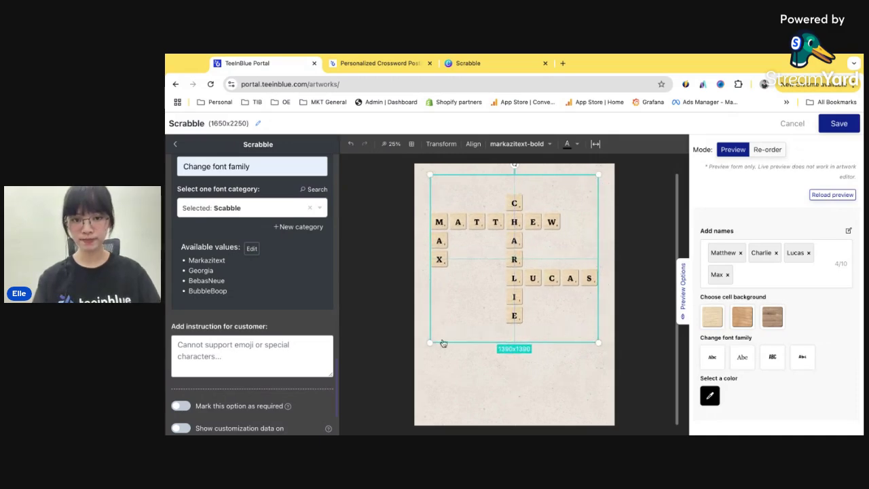
{"action": "scroll", "coordinate": [311, 358], "scroll_direction": "down", "scroll_amount": 1}
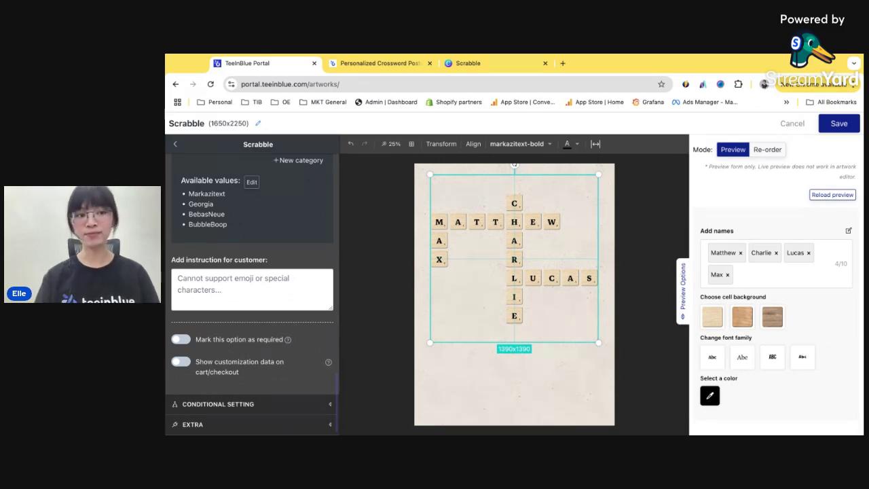
{"action": "left_click", "coordinate": [176, 146]}
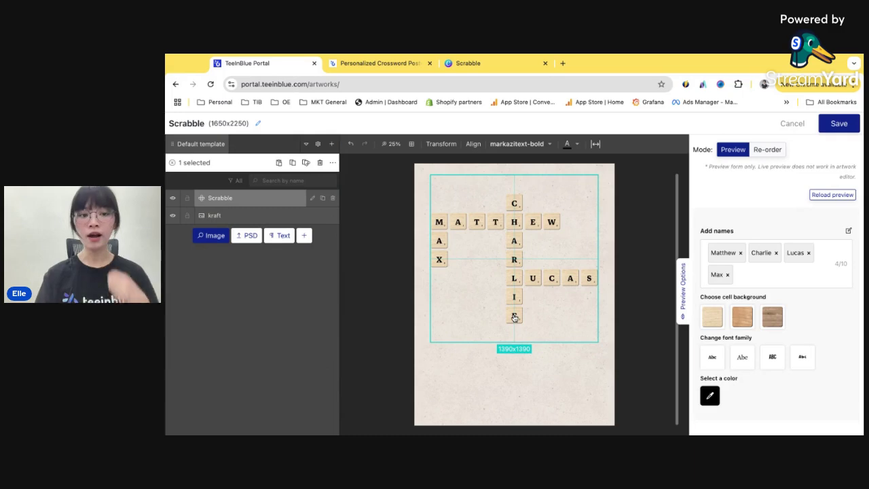
Step: Save the new Scrabble artwork and open Scabble copy for editing
{"action": "left_click", "coordinate": [829, 129]}
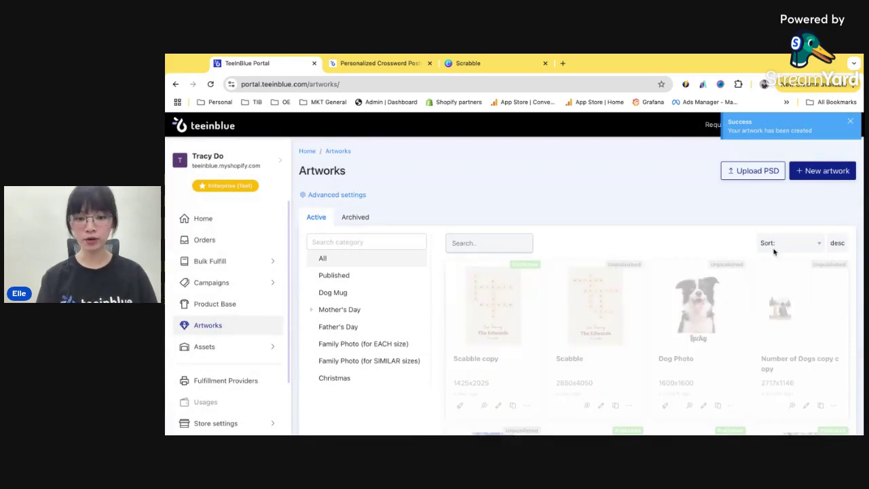
{"action": "scroll", "coordinate": [762, 285], "scroll_direction": "down", "scroll_amount": 1}
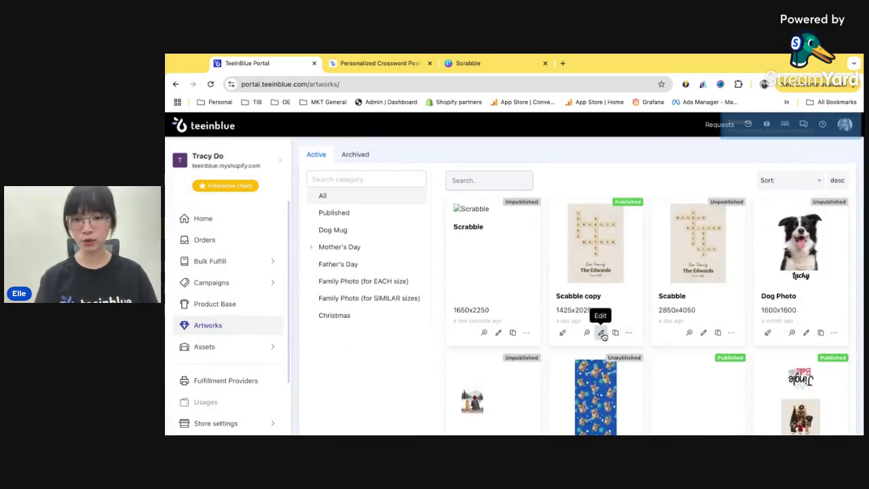
{"action": "left_click", "coordinate": [602, 333]}
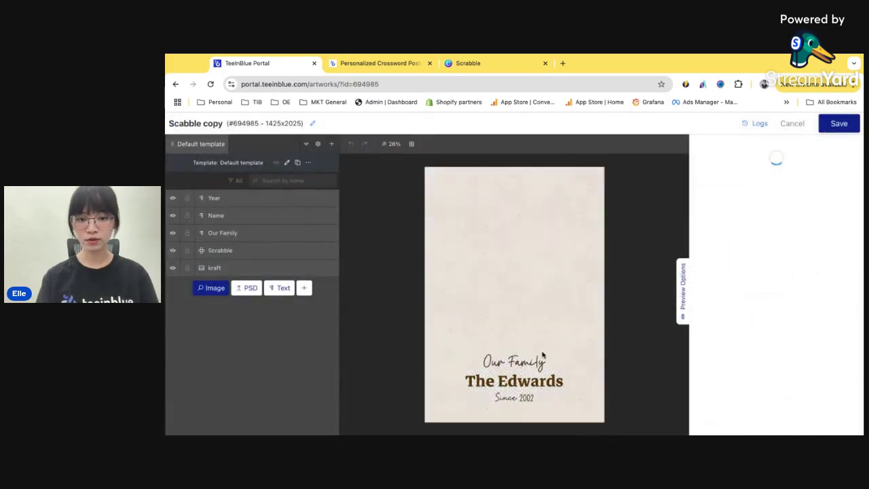
Step: Review Scabble copy's Our Family, The Edwards and Since 2002 text layers, then open Campaigns by Product Base
{"action": "left_click", "coordinate": [536, 360]}
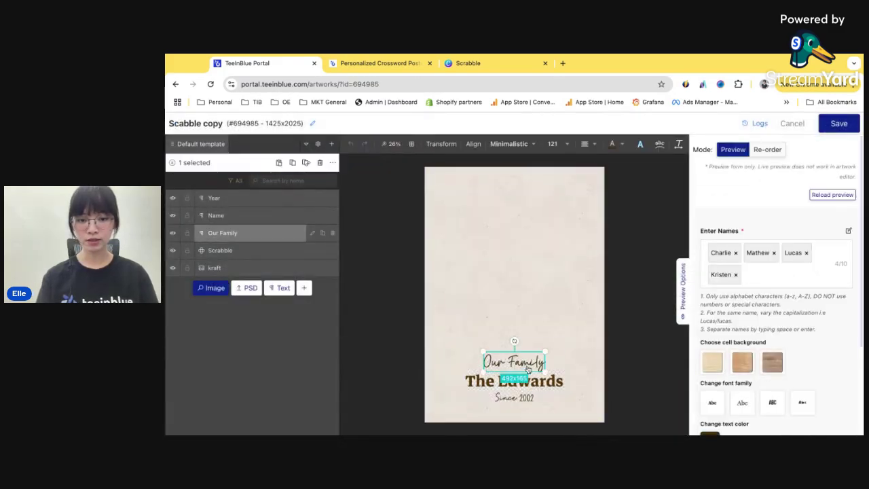
{"action": "left_click", "coordinate": [519, 381]}
{"action": "left_click", "coordinate": [529, 399]}
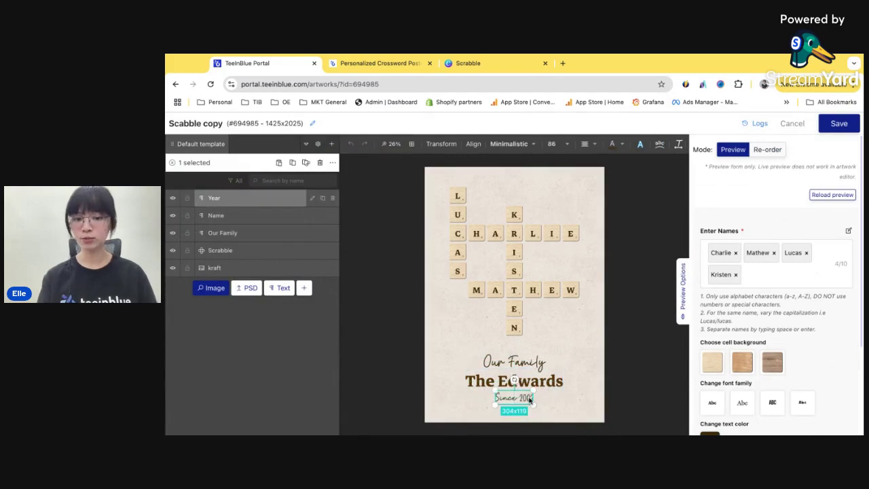
{"action": "left_click", "coordinate": [791, 123]}
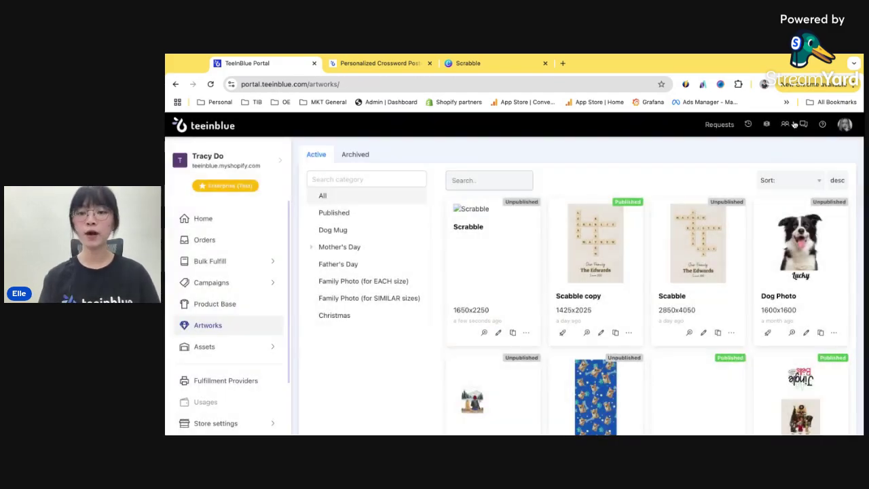
{"action": "left_click", "coordinate": [265, 282]}
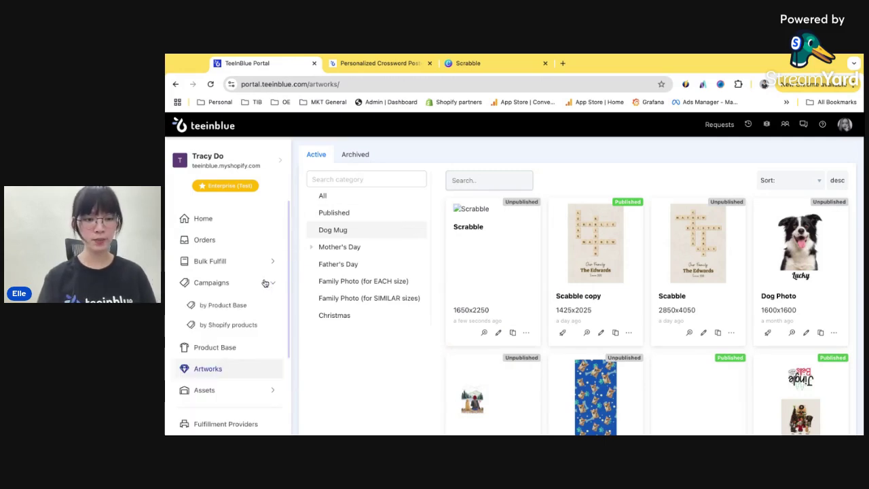
{"action": "left_click", "coordinate": [214, 312]}
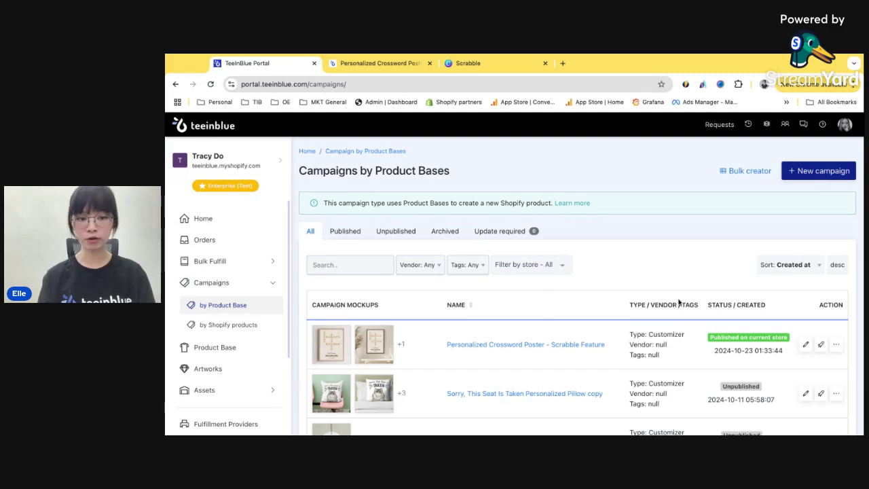
Step: Create a new campaign titled 'Personalized Crosswords'
{"action": "left_click", "coordinate": [823, 174]}
{"action": "left_click", "coordinate": [491, 239]}
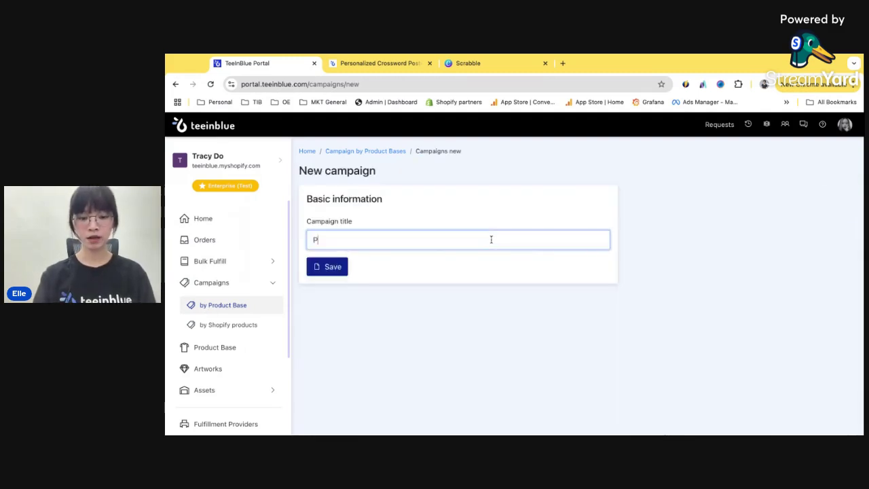
{"action": "type", "text": "Personalized Cross"}
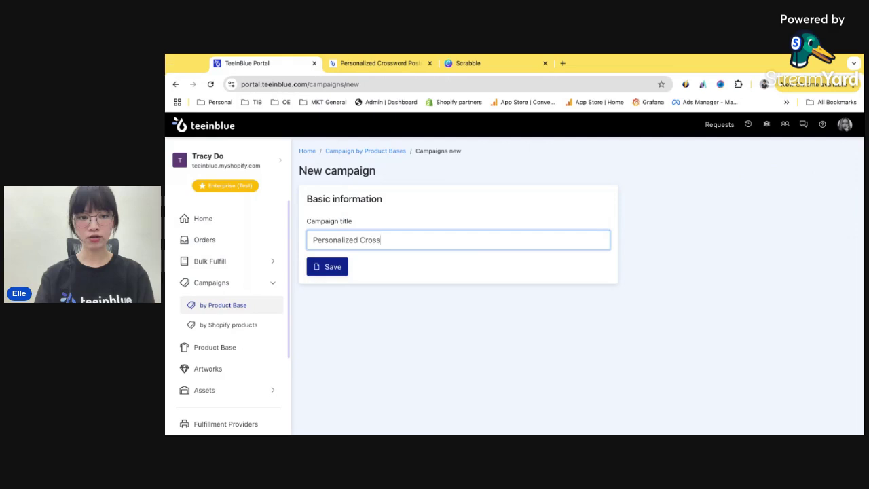
{"action": "type", "text": "words"}
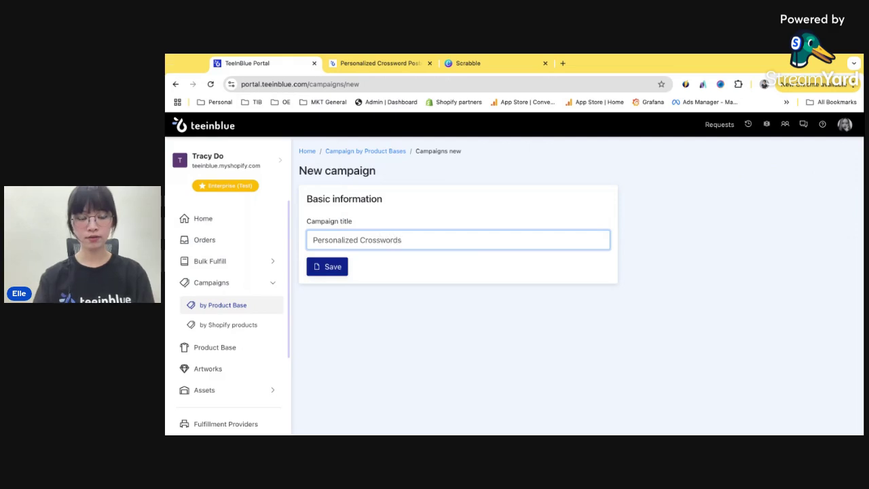
{"action": "left_click", "coordinate": [328, 274]}
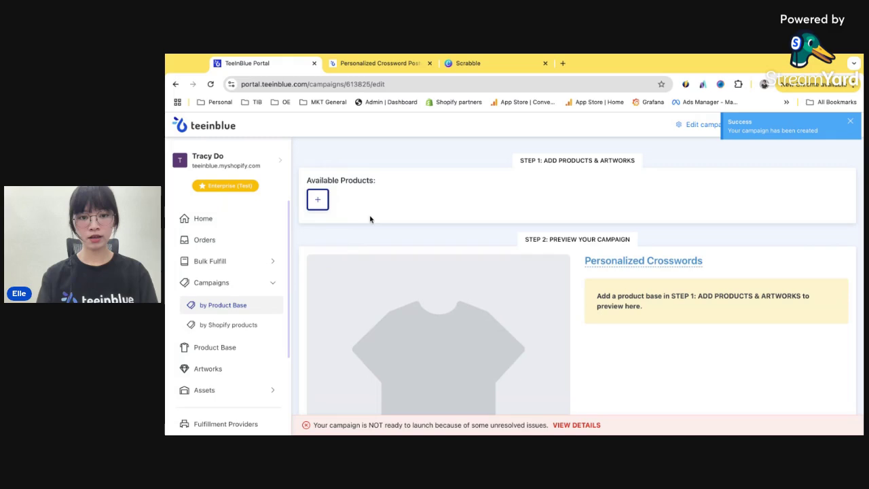
Step: Add Standard Matte Canvas (1.25") to the campaign and open its 28 size variants
{"action": "left_click", "coordinate": [319, 199]}
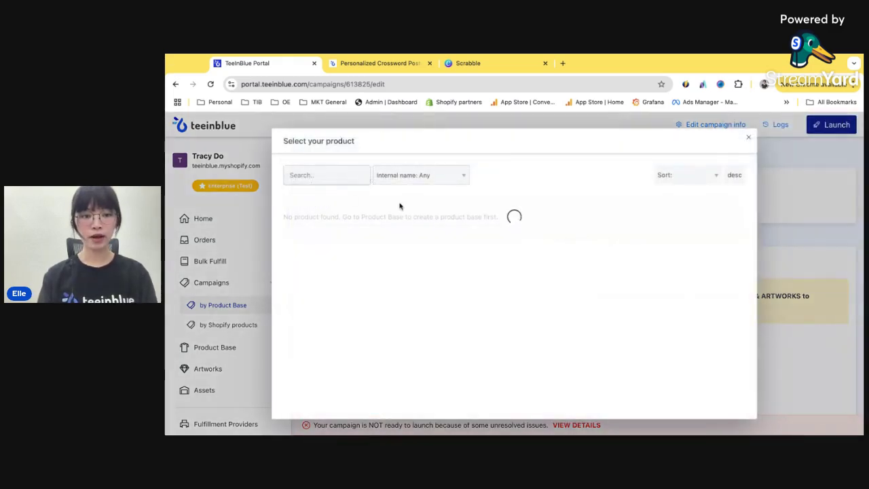
{"action": "left_click", "coordinate": [352, 239]}
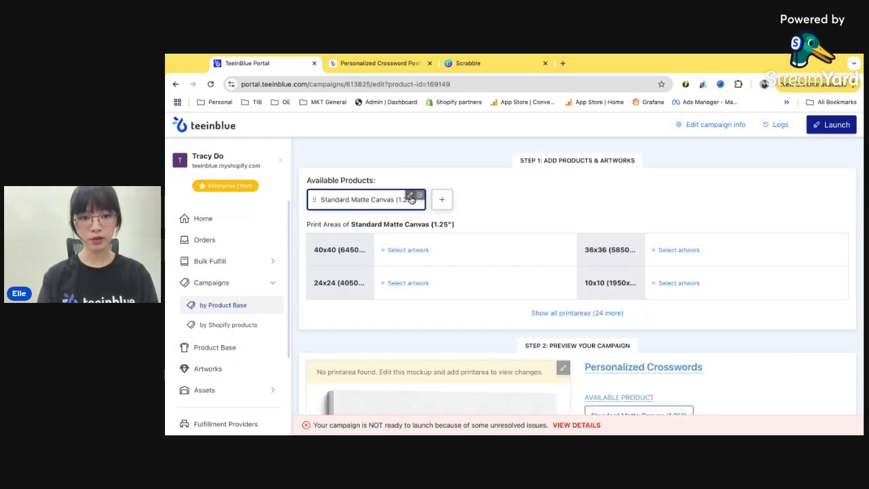
{"action": "left_click", "coordinate": [410, 197]}
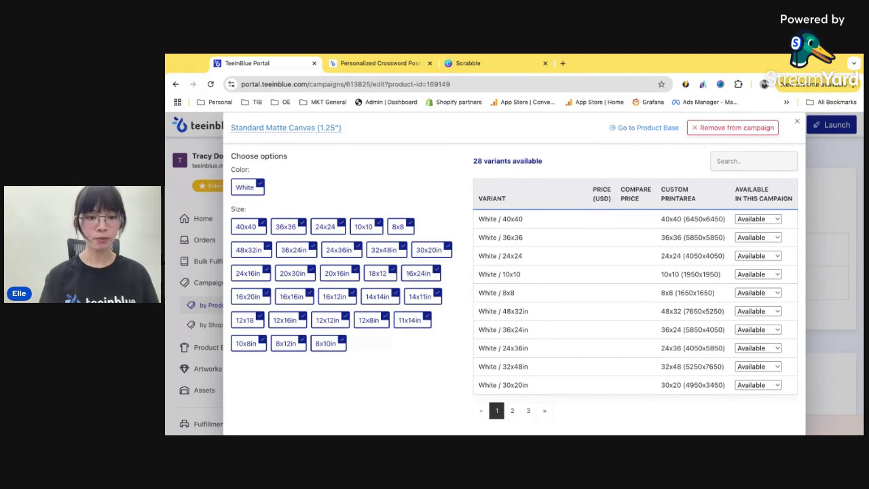
Step: Uncheck the square canvas sizes and the large rectangular sizes from 48x32in down to 18x12
{"action": "left_click", "coordinate": [250, 230]}
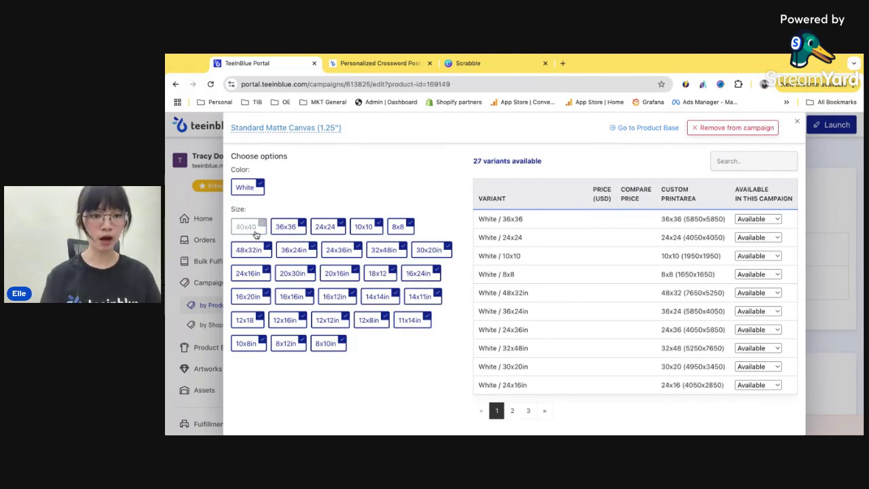
{"action": "left_click", "coordinate": [296, 228]}
{"action": "left_click", "coordinate": [329, 229]}
{"action": "left_click", "coordinate": [364, 229]}
{"action": "left_click", "coordinate": [398, 228]}
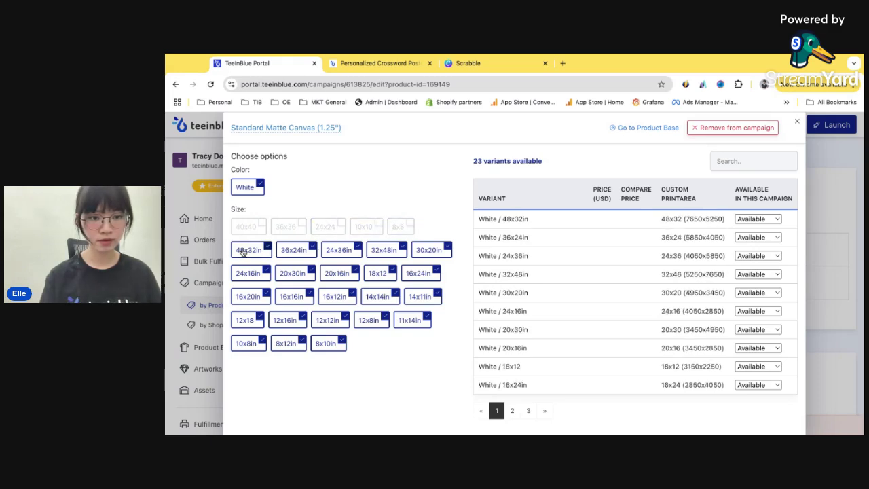
{"action": "left_click", "coordinate": [242, 250]}
{"action": "left_click", "coordinate": [298, 250]}
{"action": "left_click", "coordinate": [384, 250]}
{"action": "left_click", "coordinate": [424, 250]}
{"action": "left_click", "coordinate": [263, 274]}
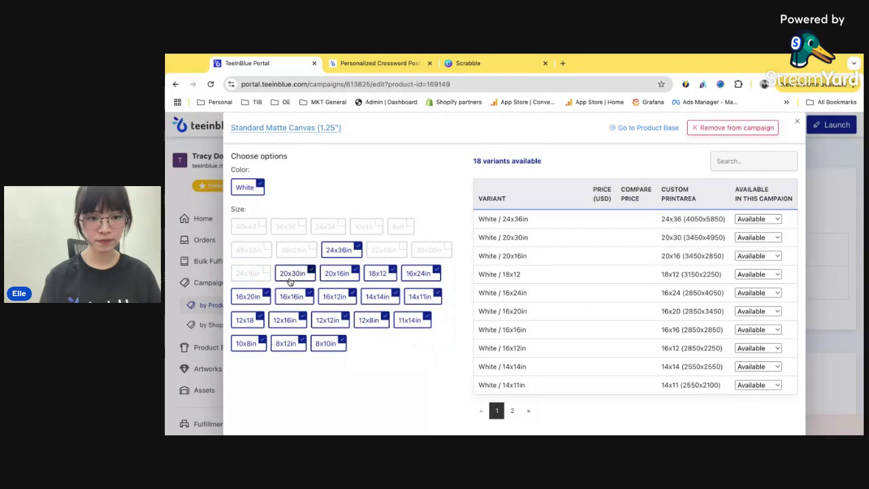
{"action": "left_click", "coordinate": [291, 278]}
{"action": "left_click", "coordinate": [338, 277]}
{"action": "left_click", "coordinate": [382, 279]}
Step: Uncheck the remaining smaller sizes down to 8x10in, keeping 16x24in, and save the four sizes
{"action": "left_click", "coordinate": [416, 274]}
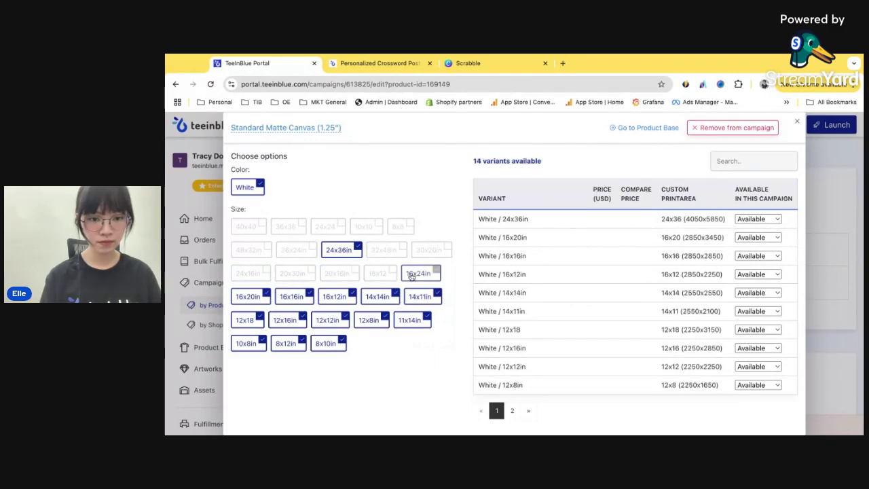
{"action": "left_click", "coordinate": [246, 297]}
{"action": "left_click", "coordinate": [305, 300]}
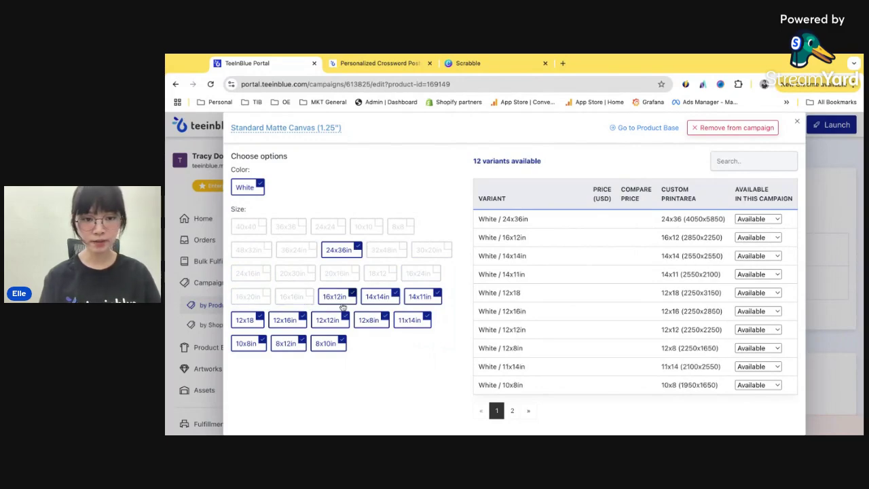
{"action": "left_click", "coordinate": [336, 297]}
{"action": "left_click", "coordinate": [375, 298]}
{"action": "left_click", "coordinate": [418, 298]}
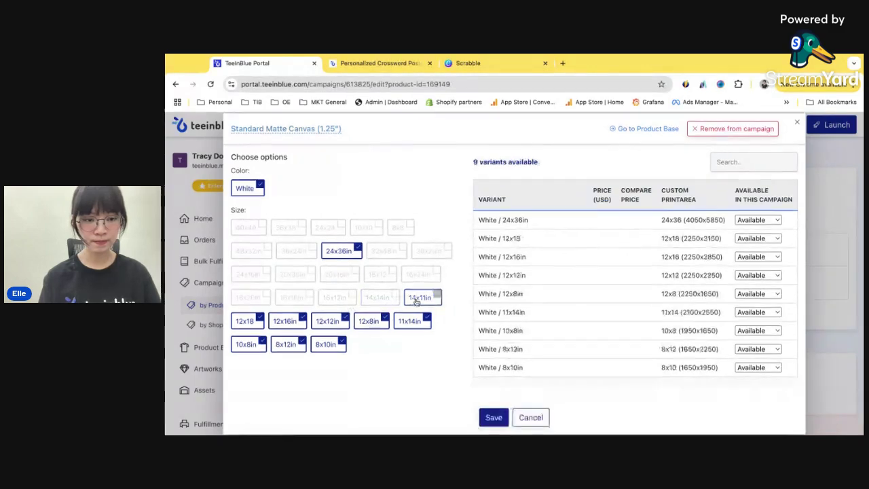
{"action": "left_click", "coordinate": [288, 322]}
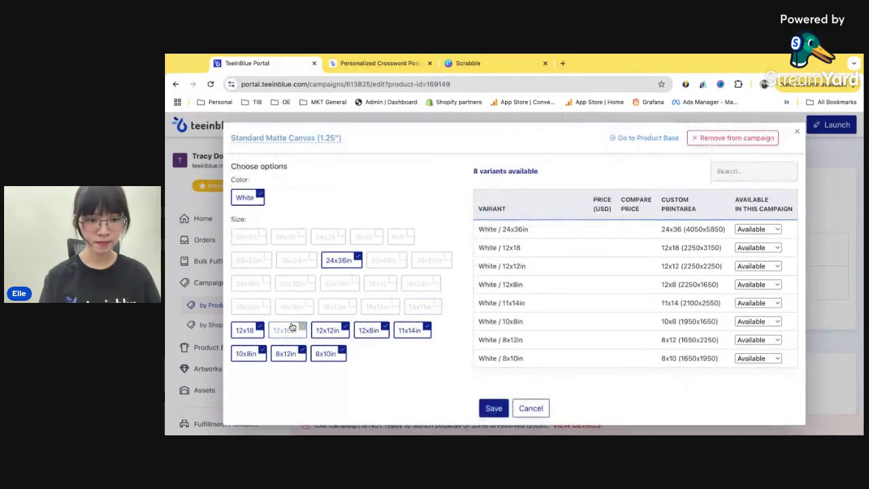
{"action": "left_click", "coordinate": [335, 335]}
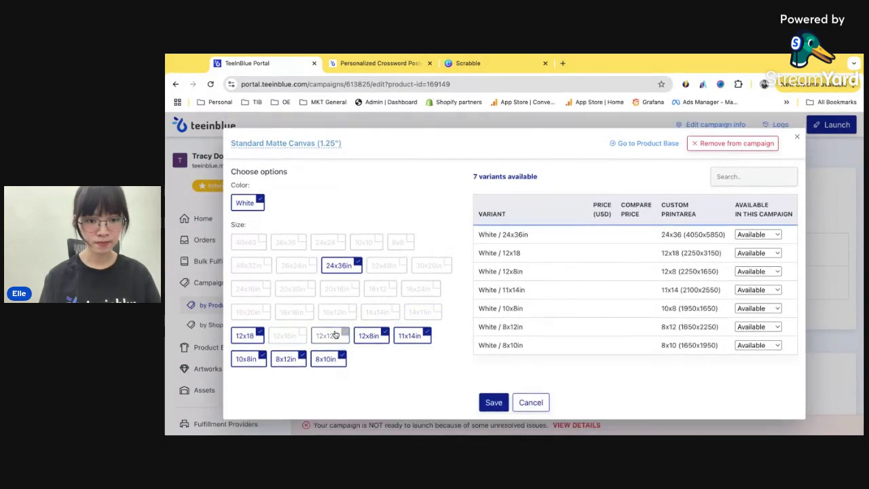
{"action": "left_click", "coordinate": [370, 336]}
{"action": "left_click", "coordinate": [414, 336]}
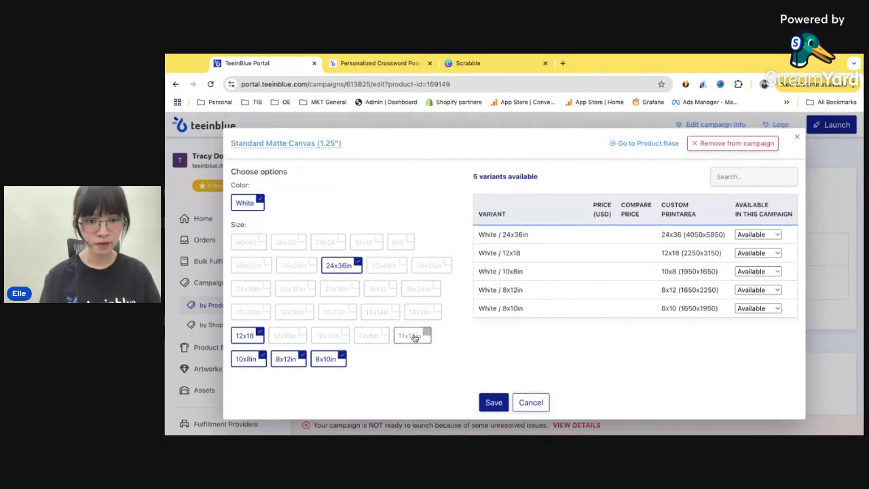
{"action": "left_click", "coordinate": [418, 290]}
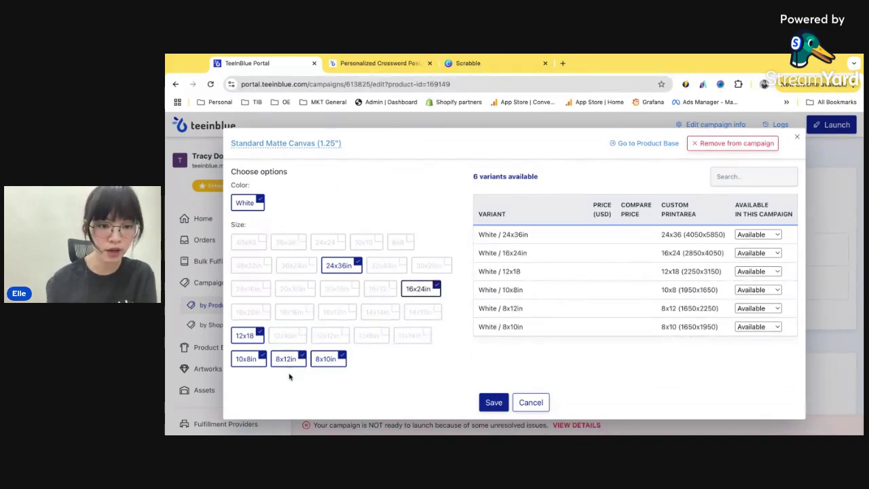
{"action": "left_click", "coordinate": [248, 361]}
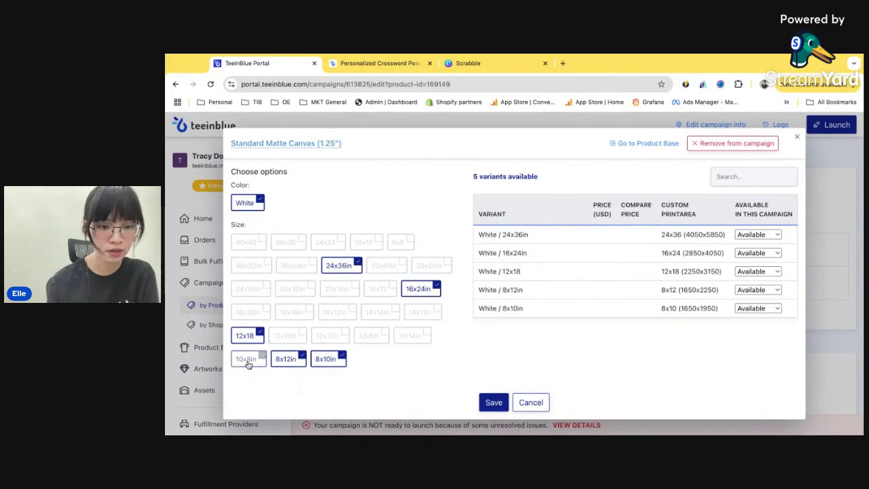
{"action": "left_click", "coordinate": [327, 366]}
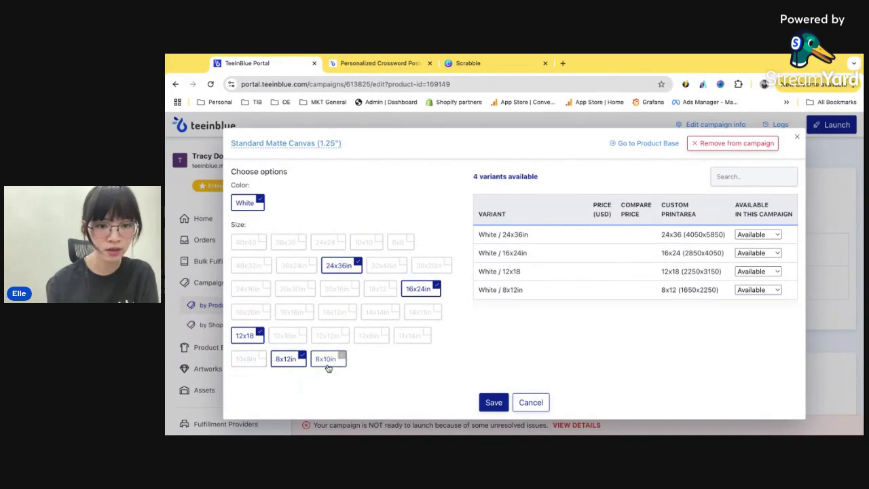
{"action": "left_click", "coordinate": [500, 404]}
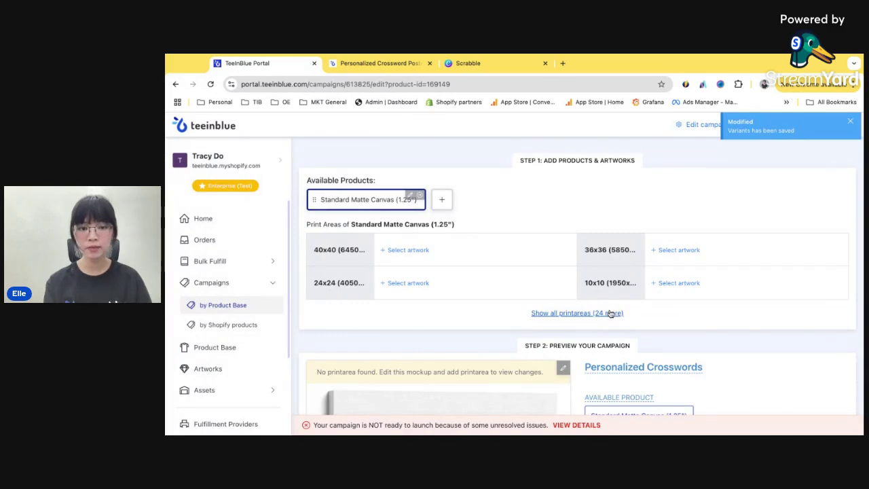
Step: Reload the campaign, show all print areas, and assign Scabble copy to the 12x18 print area
{"action": "left_click", "coordinate": [210, 83]}
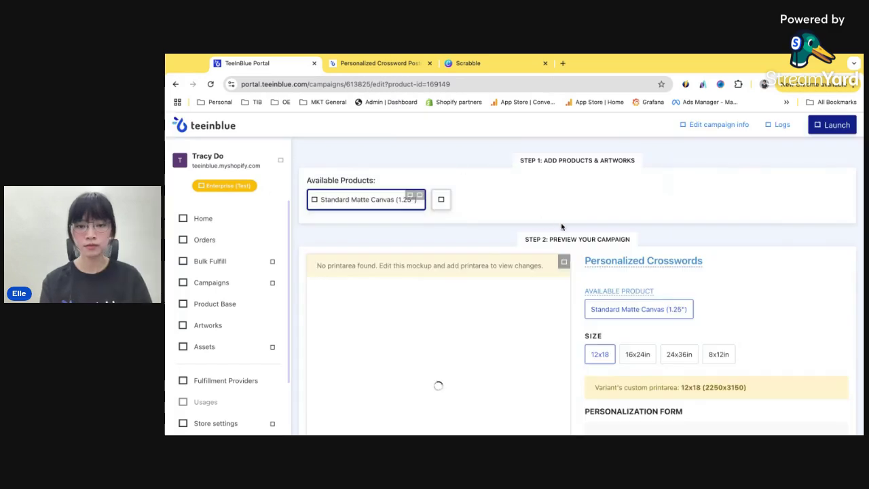
{"action": "left_click", "coordinate": [607, 313]}
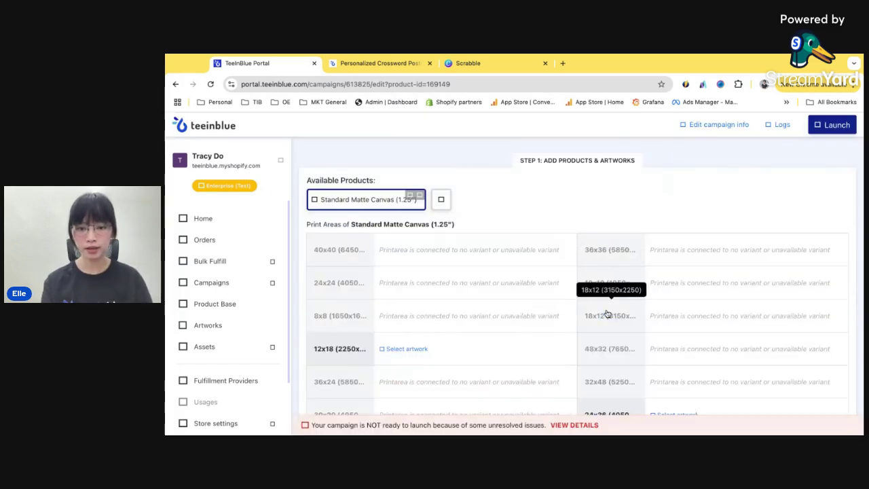
{"action": "scroll", "coordinate": [606, 312], "scroll_direction": "down", "scroll_amount": 2}
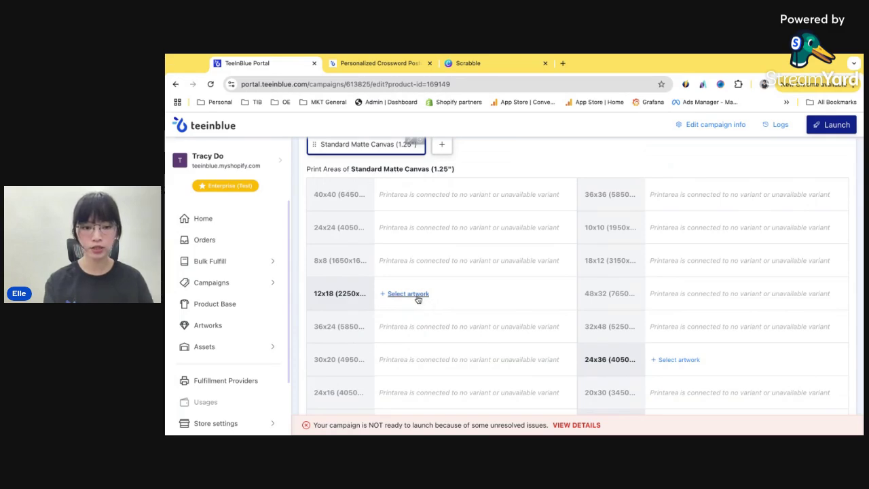
{"action": "left_click", "coordinate": [419, 298]}
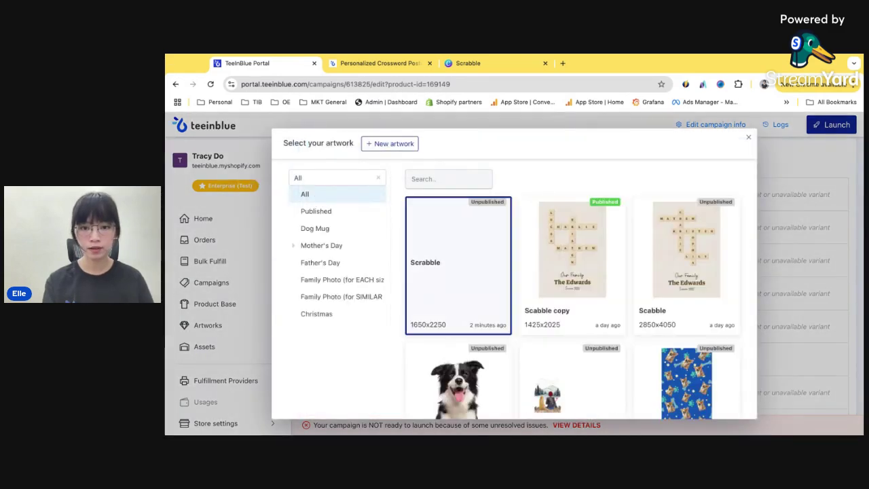
{"action": "left_click", "coordinate": [560, 275]}
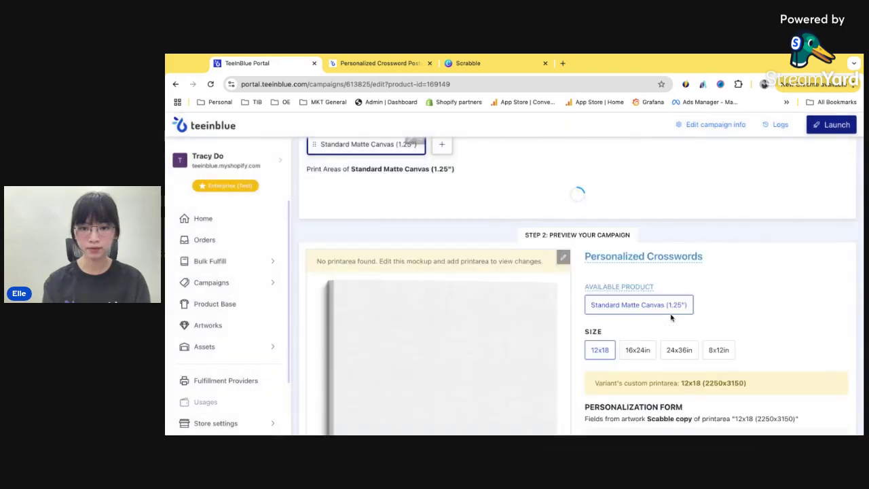
Step: Open the placement editor for the 12x18 artwork, shown at 2217x3150 px
{"action": "left_click", "coordinate": [688, 361]}
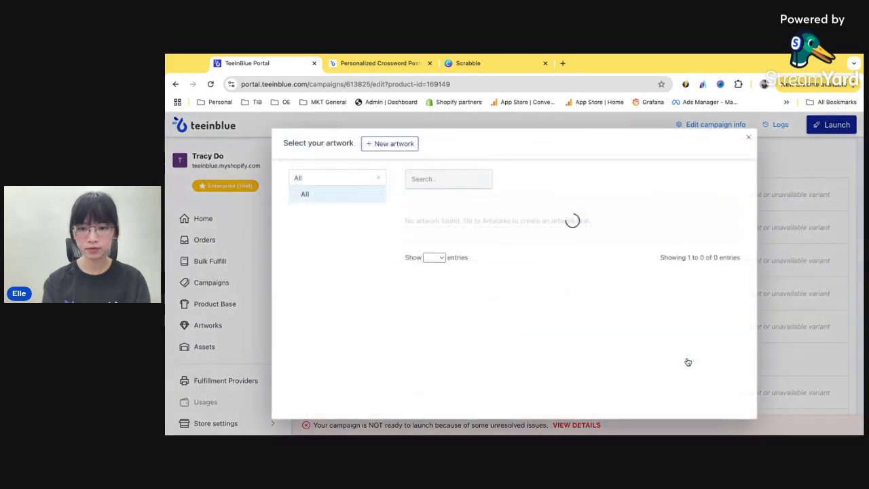
{"action": "left_click", "coordinate": [748, 138]}
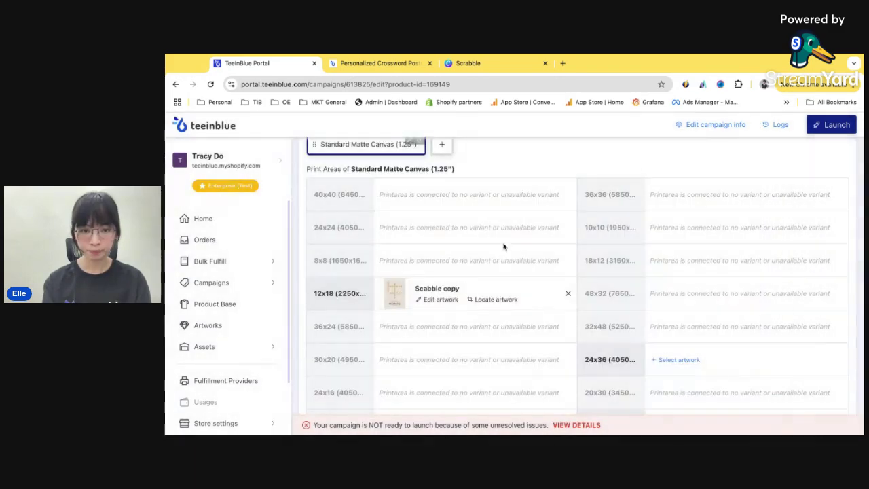
{"action": "left_click", "coordinate": [490, 301]}
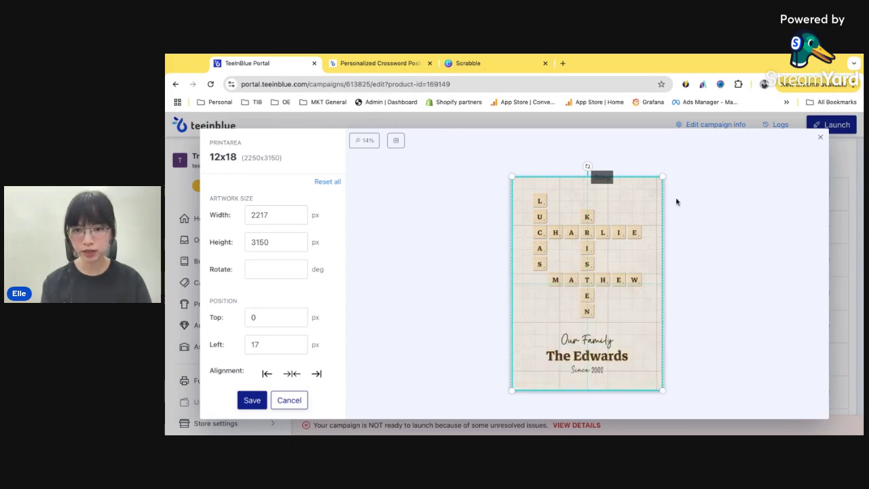
Step: Enlarge the 12x18 artwork to fill its print area and save the placement
{"action": "left_click_drag", "start_coordinate": [663, 176], "coordinate": [665, 175]}
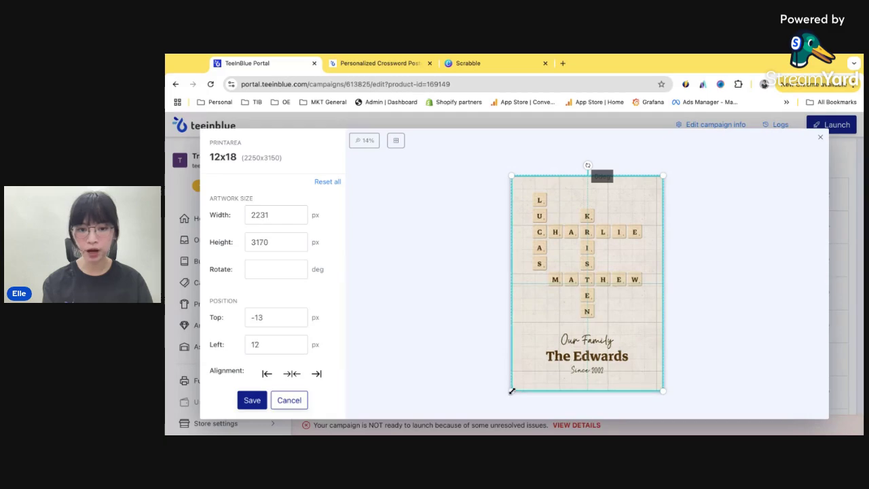
{"action": "left_click_drag", "start_coordinate": [512, 391], "coordinate": [511, 392]}
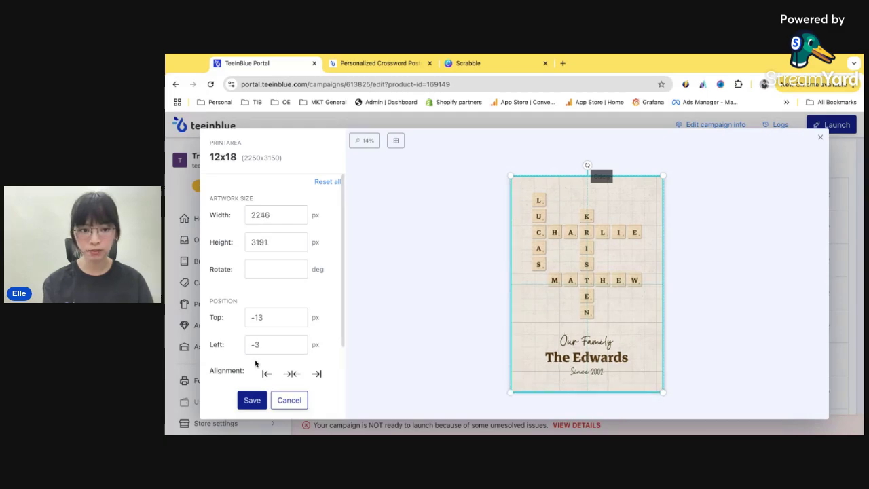
{"action": "left_click", "coordinate": [252, 400]}
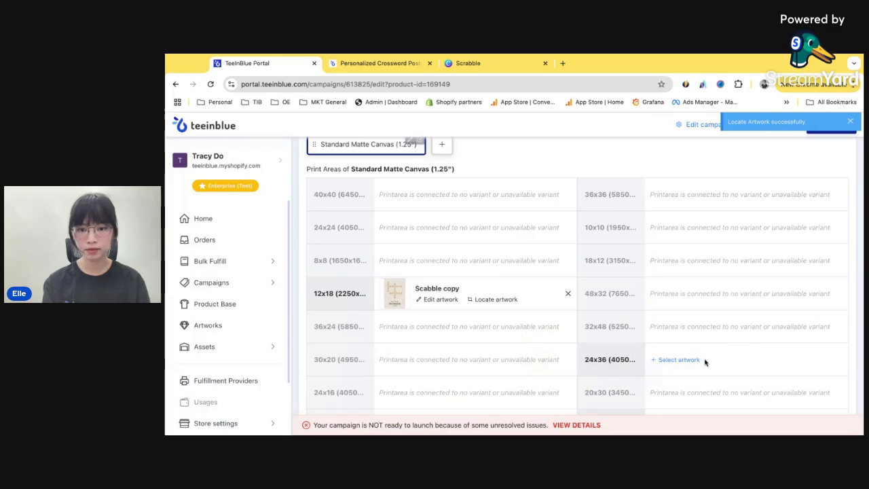
Step: Assign Scabble copy to the 24x36 and 16x24 print areas
{"action": "left_click", "coordinate": [680, 360]}
{"action": "left_click", "coordinate": [552, 245]}
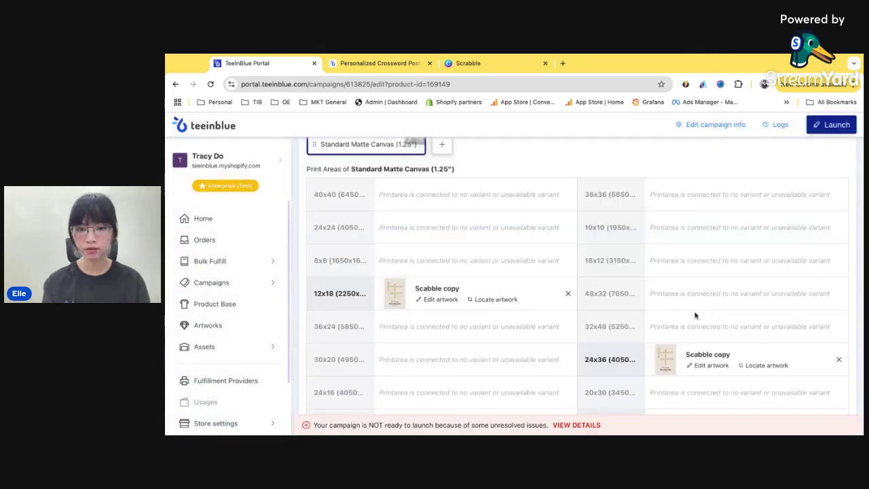
{"action": "scroll", "coordinate": [695, 315], "scroll_direction": "down", "scroll_amount": 3}
{"action": "left_click", "coordinate": [687, 255]}
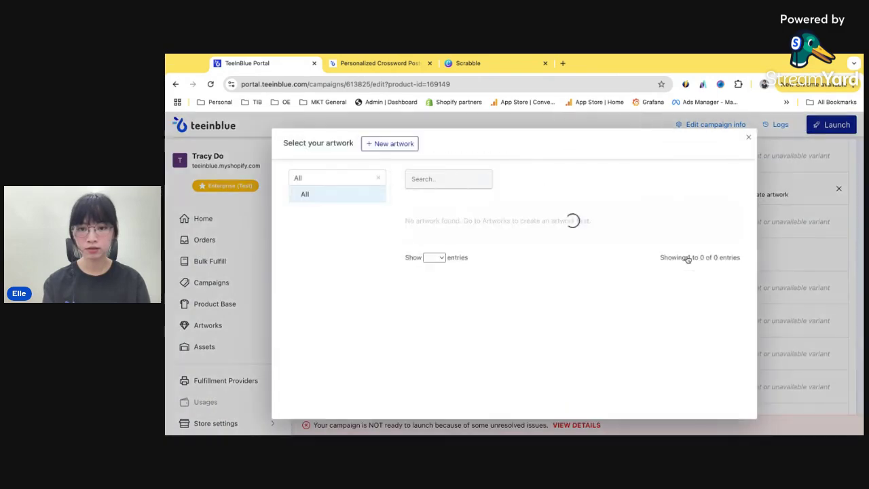
{"action": "left_click", "coordinate": [591, 246]}
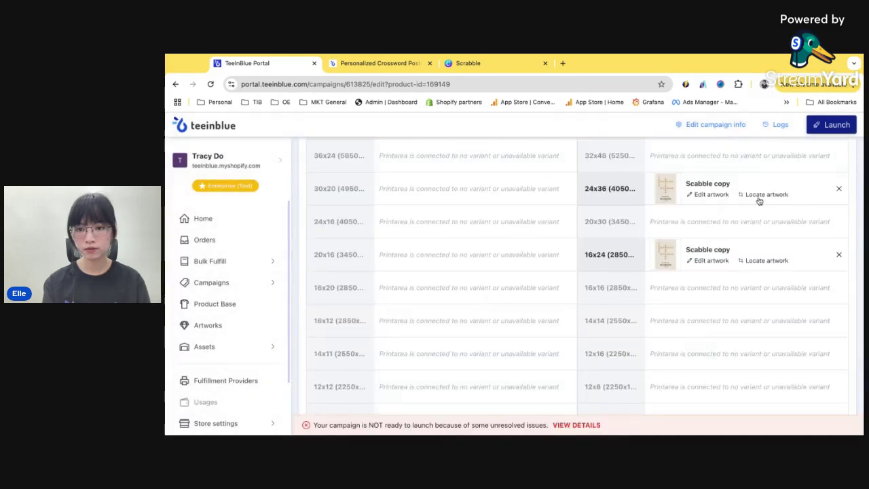
Step: Enlarge the 24x36 artwork past its print area edges and save the placement
{"action": "left_click", "coordinate": [759, 197]}
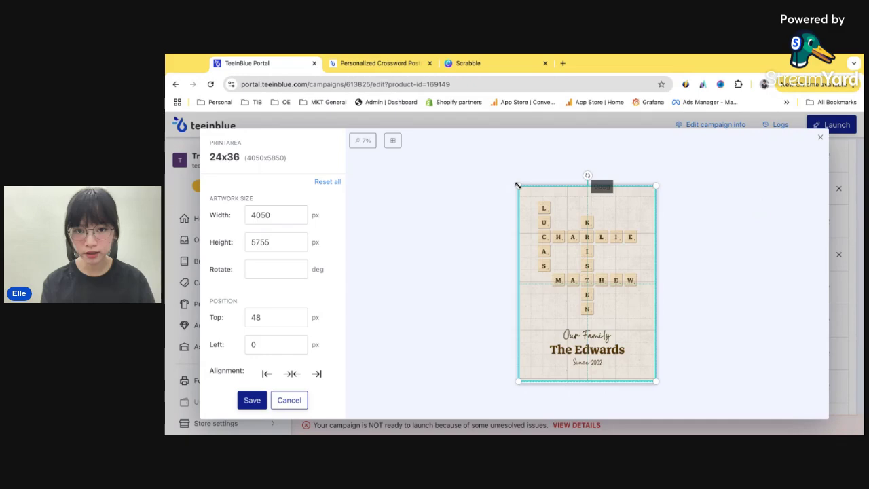
{"action": "left_click_drag", "start_coordinate": [516, 183], "coordinate": [514, 181]}
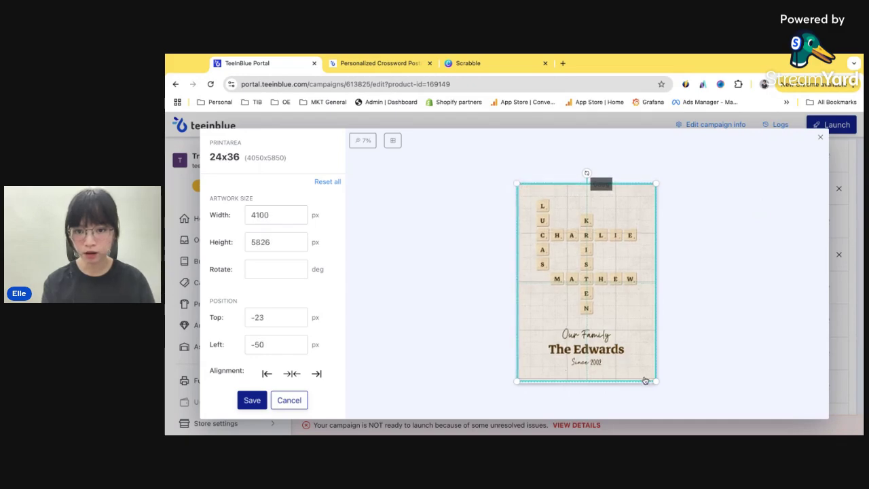
{"action": "left_click_drag", "start_coordinate": [655, 381], "coordinate": [659, 384]}
{"action": "left_click", "coordinate": [255, 400]}
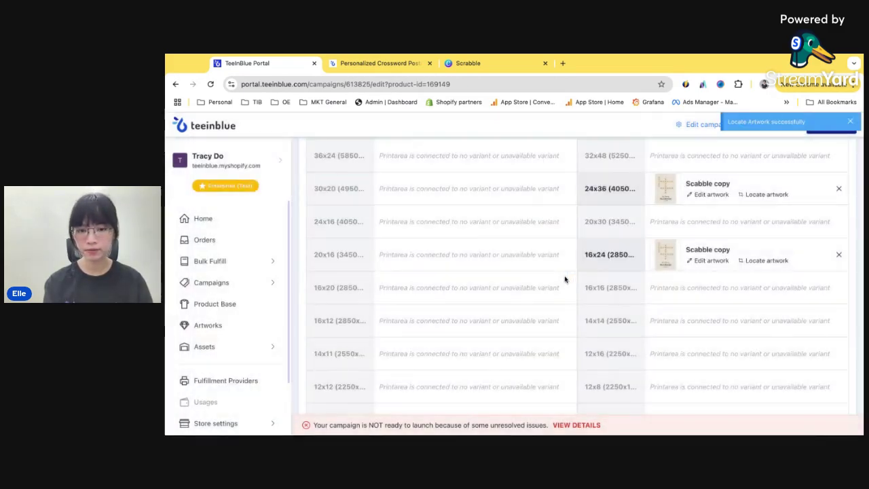
Step: Enlarge the 8x12 artwork to the full 1650x2346 px and save the placement
{"action": "scroll", "coordinate": [566, 277], "scroll_direction": "down", "scroll_amount": 3}
{"action": "left_click", "coordinate": [407, 288]}
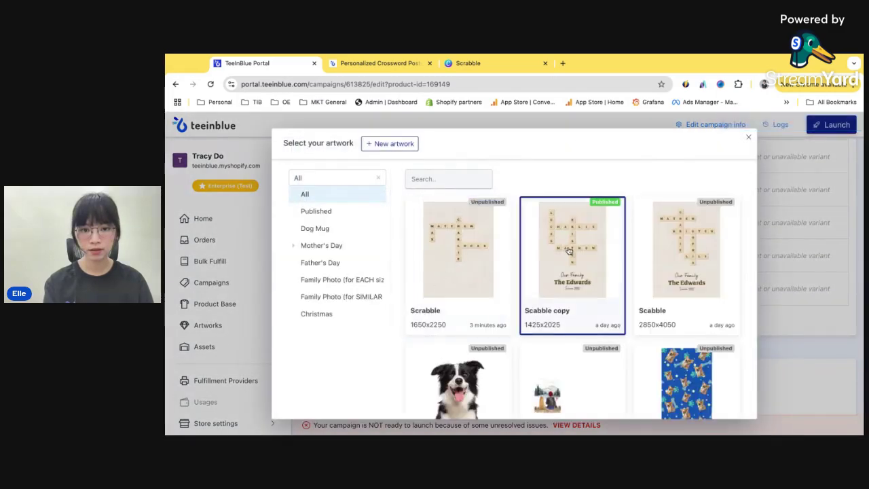
{"action": "key", "text": "Escape"}
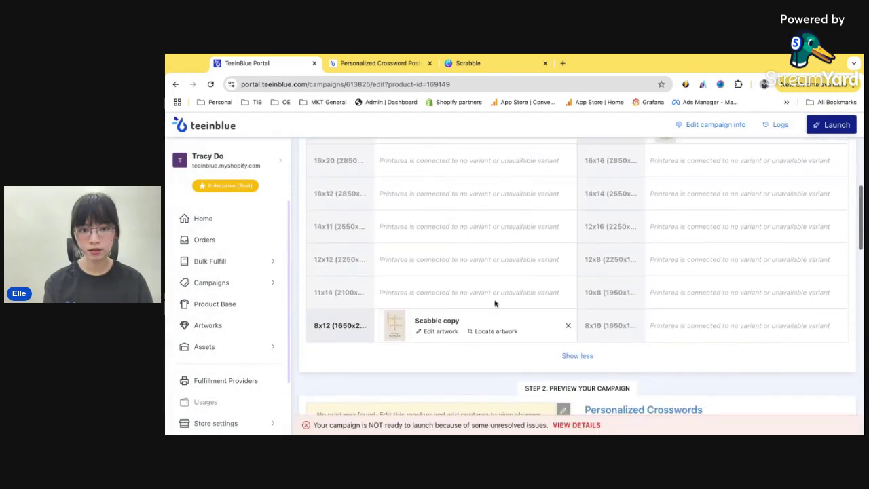
{"action": "left_click", "coordinate": [505, 330]}
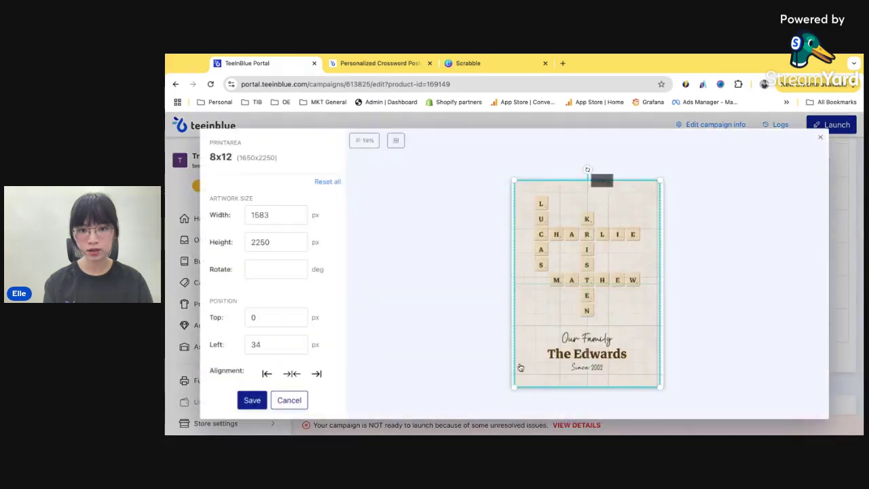
{"action": "left_click_drag", "start_coordinate": [516, 388], "coordinate": [512, 390]}
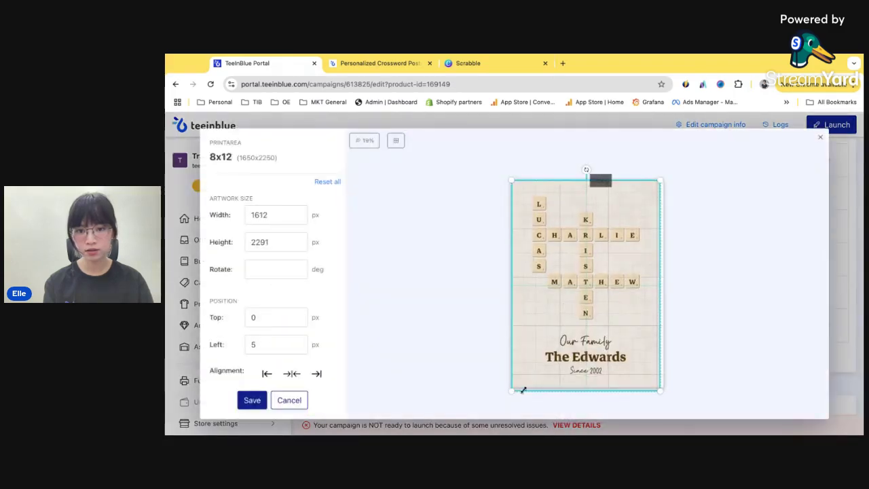
{"action": "left_click_drag", "start_coordinate": [659, 181], "coordinate": [663, 176]}
{"action": "left_click", "coordinate": [257, 406]}
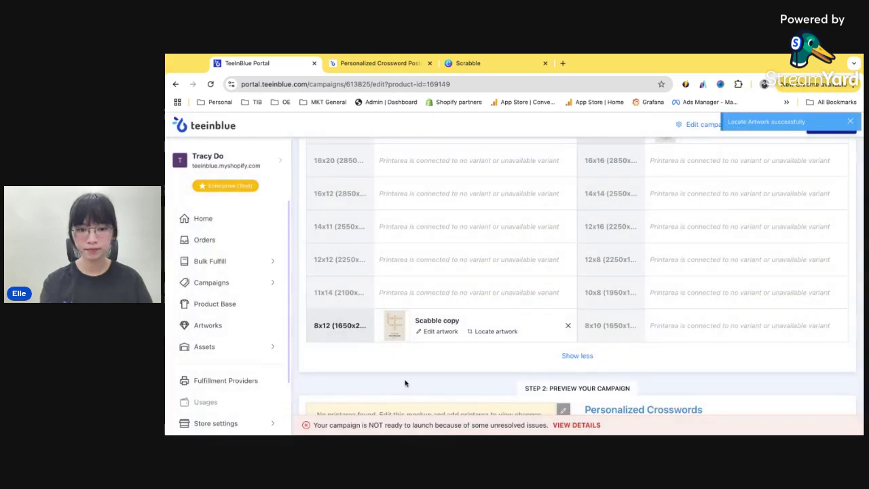
Step: Remove the campaign's blank canvas mockup image, then bring up the mockup image library
{"action": "scroll", "coordinate": [406, 383], "scroll_direction": "down", "scroll_amount": 3}
{"action": "scroll", "coordinate": [406, 384], "scroll_direction": "down", "scroll_amount": 2}
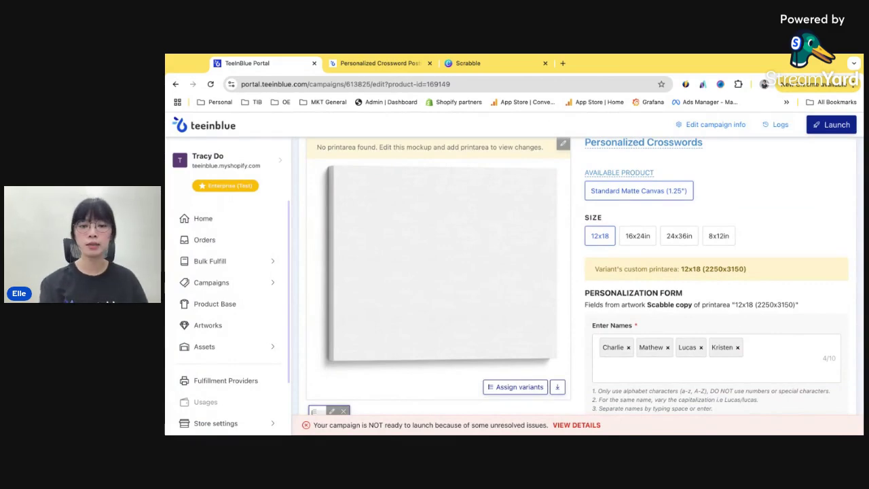
{"action": "scroll", "coordinate": [516, 271], "scroll_direction": "down", "scroll_amount": 1}
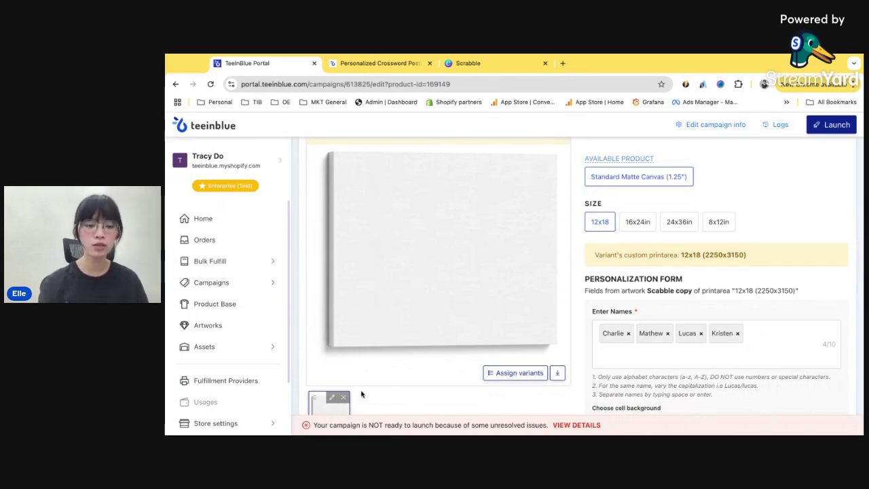
{"action": "scroll", "coordinate": [344, 399], "scroll_direction": "down", "scroll_amount": 1}
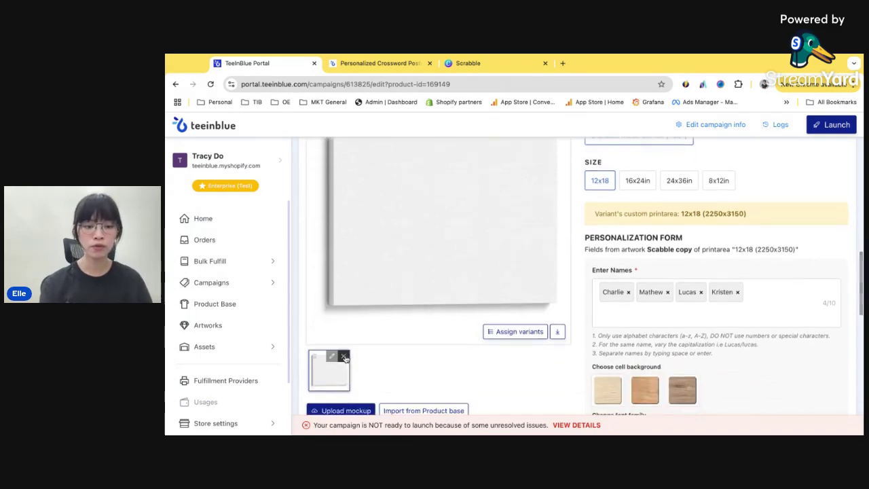
{"action": "left_click", "coordinate": [344, 356]}
{"action": "left_click", "coordinate": [493, 255]}
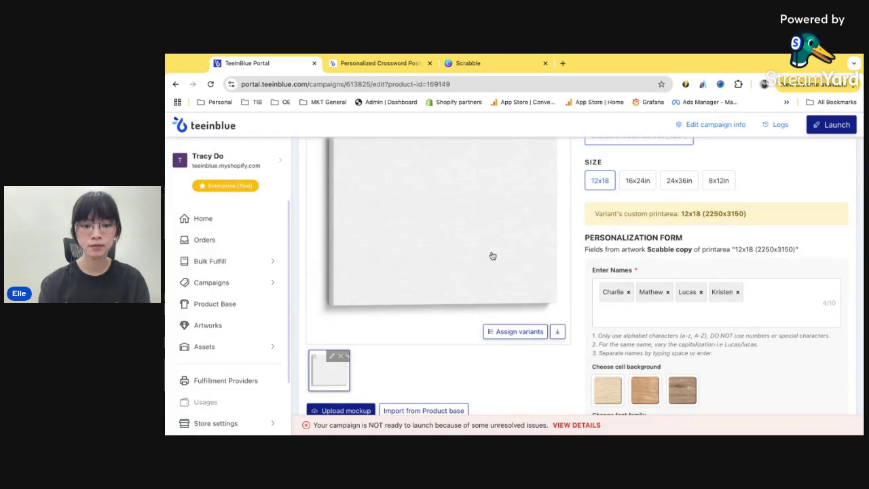
{"action": "left_click", "coordinate": [347, 410]}
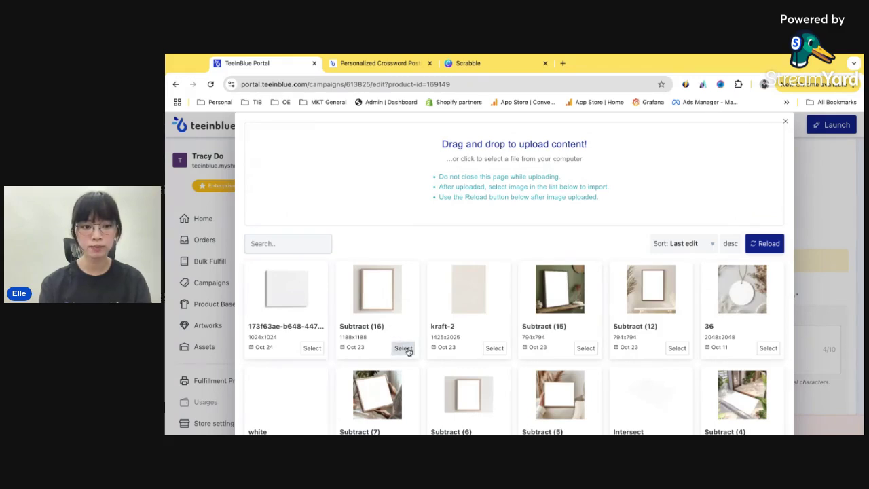
Step: Use the Subtract (16) wooden frame image as the mockup and add the 8x12 print area
{"action": "left_click", "coordinate": [405, 348]}
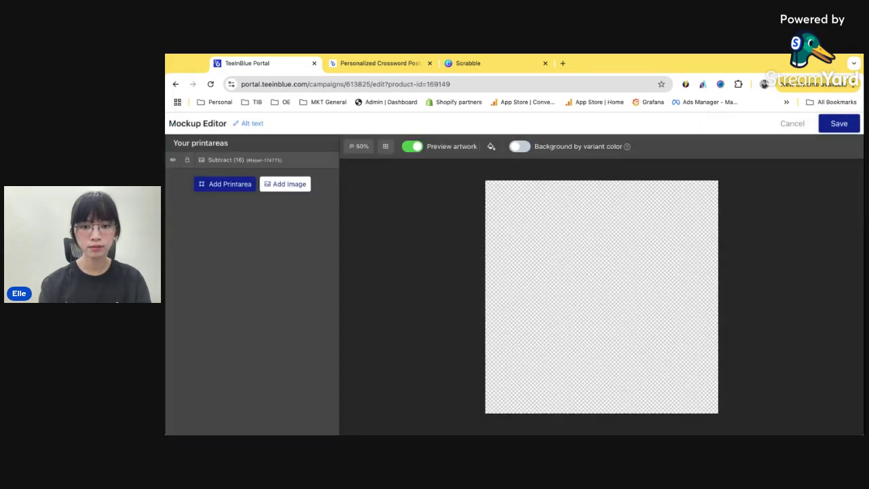
{"action": "left_click", "coordinate": [225, 190]}
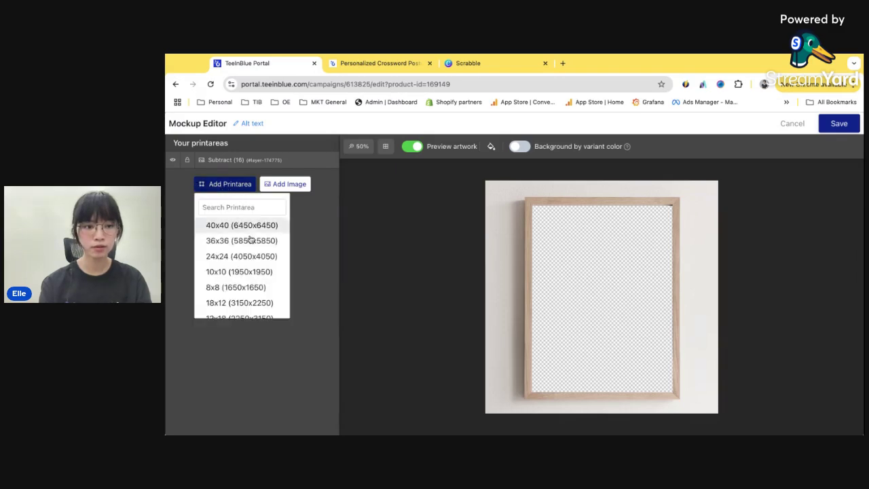
{"action": "scroll", "coordinate": [251, 259], "scroll_direction": "down", "scroll_amount": 3}
{"action": "scroll", "coordinate": [253, 261], "scroll_direction": "up", "scroll_amount": 3}
{"action": "left_click", "coordinate": [258, 208]}
{"action": "type", "text": "8x12"}
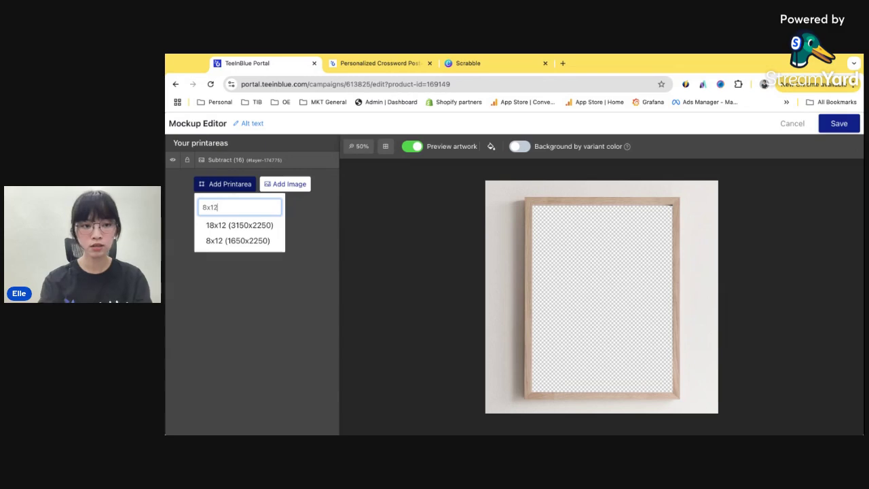
{"action": "left_click", "coordinate": [253, 227]}
Step: Stretch the 8x12 print area to fill the wooden frame
{"action": "left_click_drag", "start_coordinate": [543, 218], "coordinate": [542, 215]}
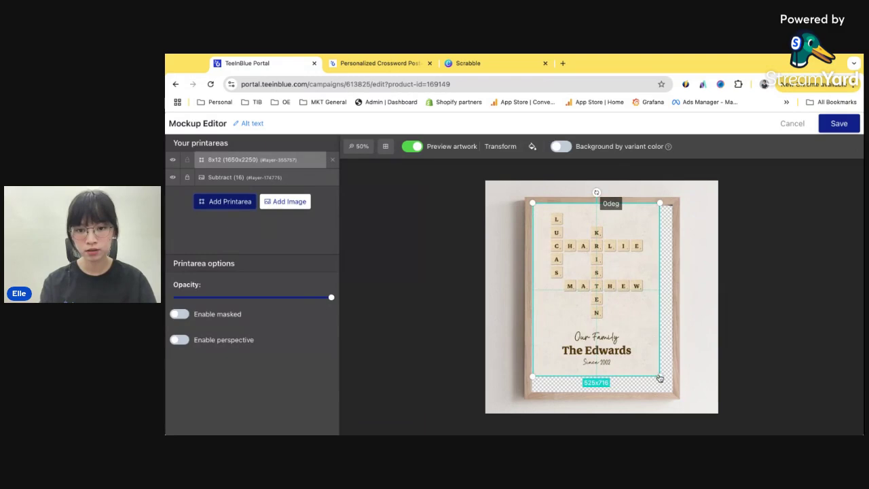
{"action": "left_click_drag", "start_coordinate": [660, 375], "coordinate": [674, 395]}
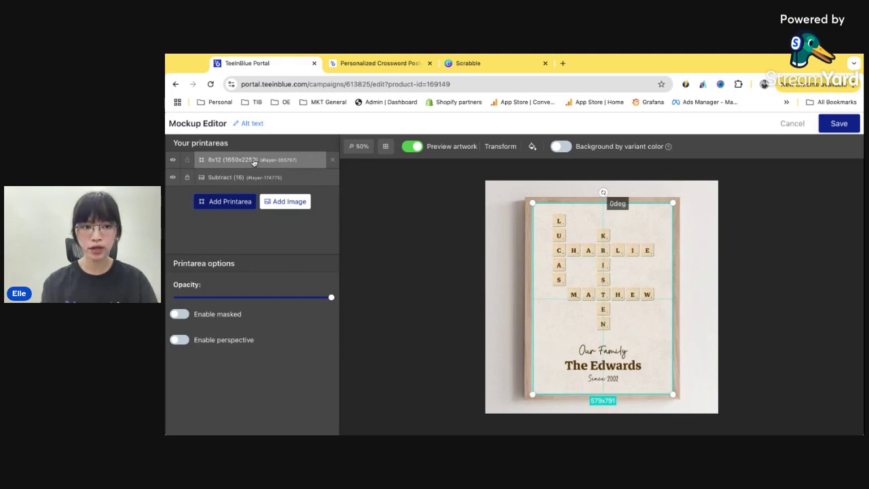
{"action": "key", "text": "Delete"}
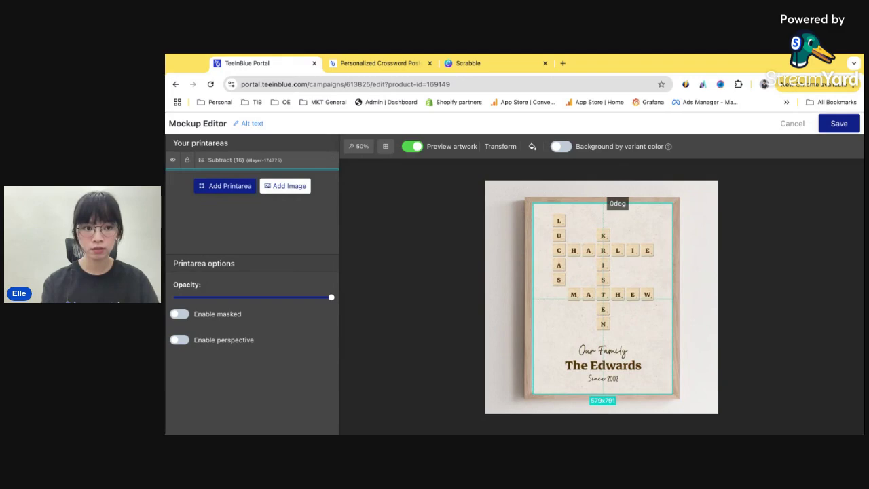
{"action": "key", "text": "ctrl+z"}
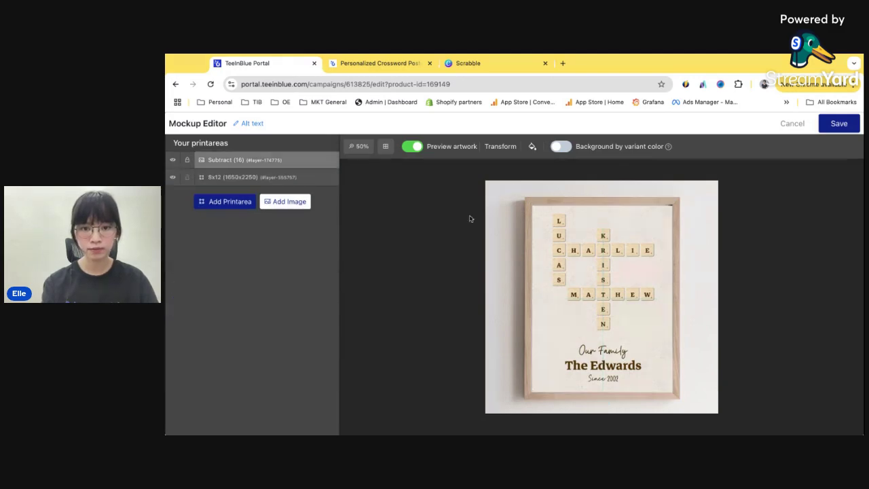
{"action": "left_click", "coordinate": [292, 181]}
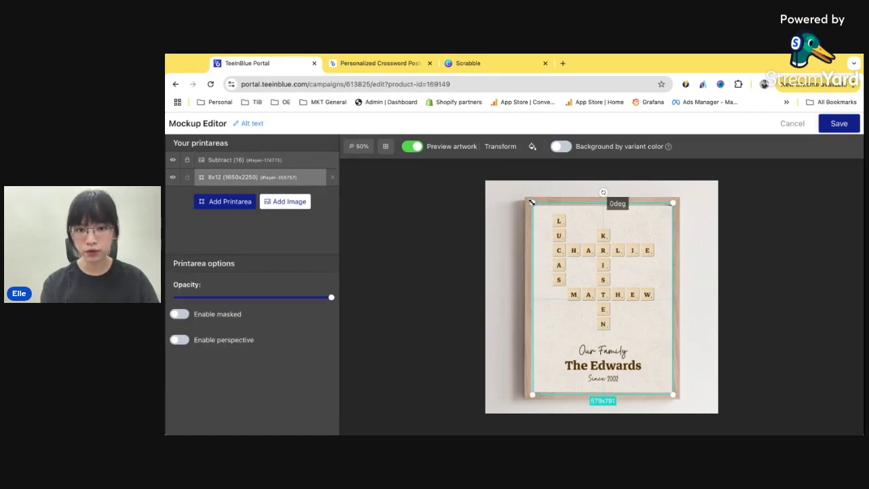
{"action": "left_click_drag", "start_coordinate": [531, 201], "coordinate": [530, 200]}
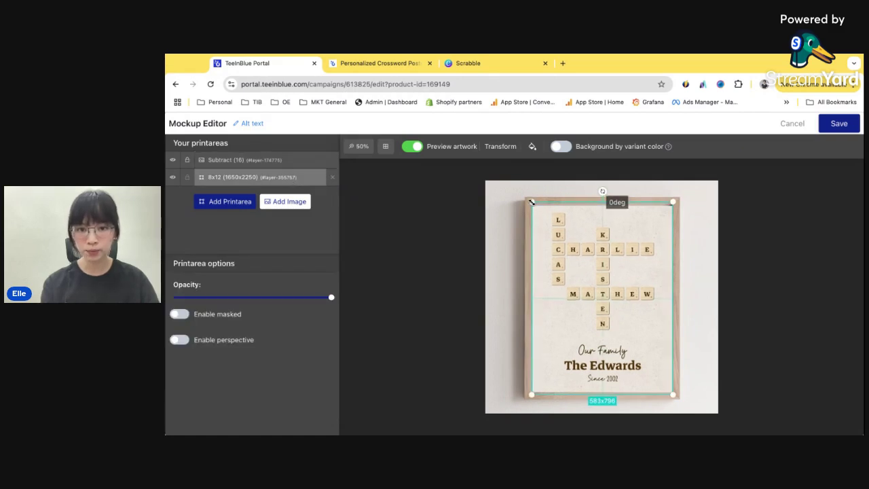
{"action": "left_click", "coordinate": [306, 239]}
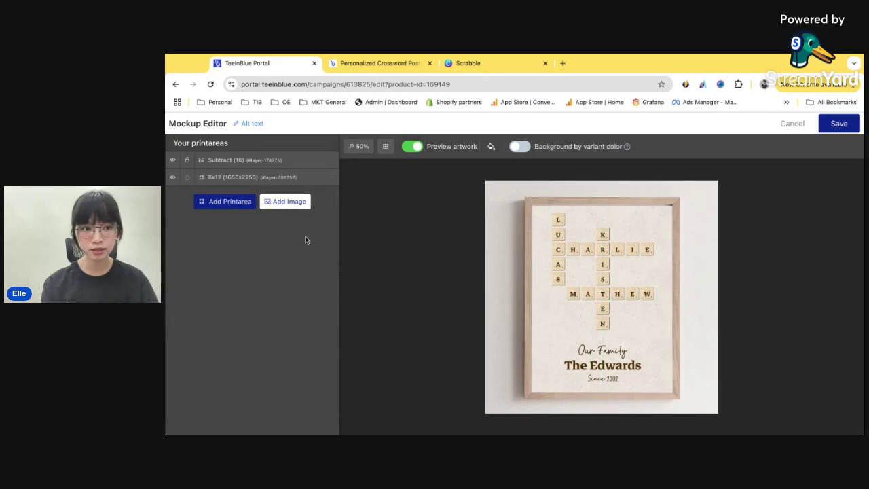
Step: Toggle the print area's visibility to check the fit, then save the mockup
{"action": "left_click", "coordinate": [294, 178]}
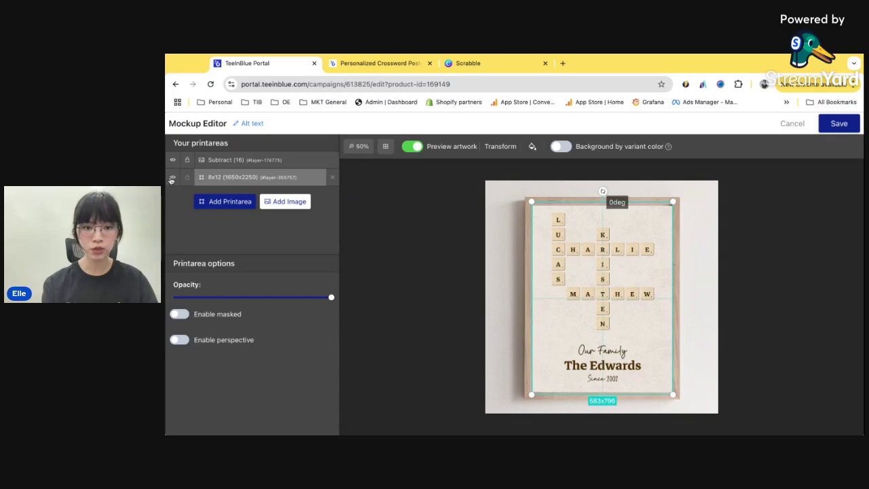
{"action": "left_click", "coordinate": [171, 178]}
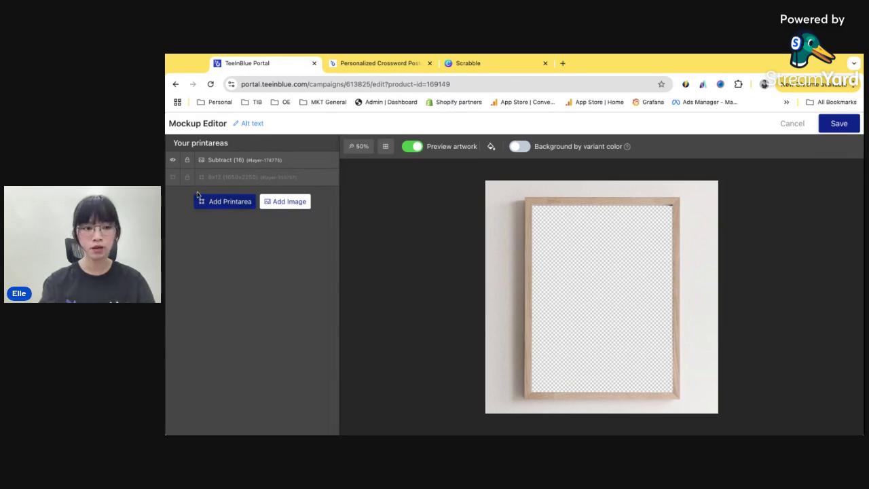
{"action": "left_click", "coordinate": [173, 177]}
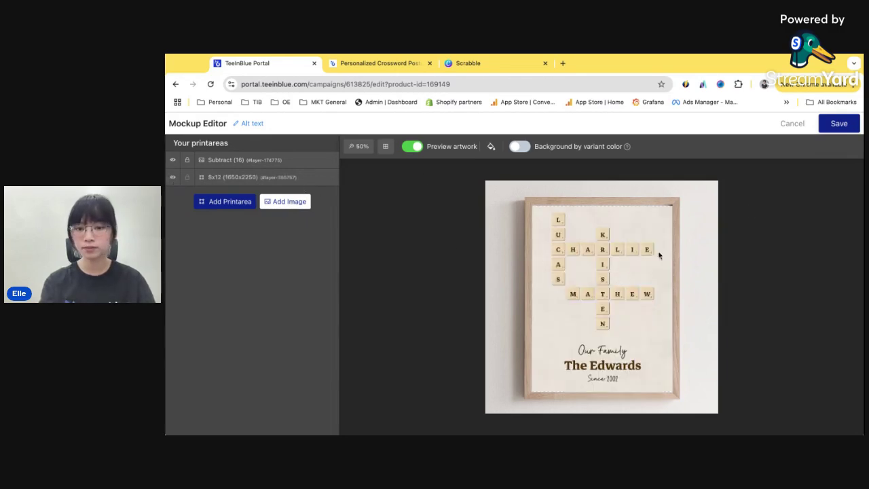
{"action": "left_click", "coordinate": [838, 126]}
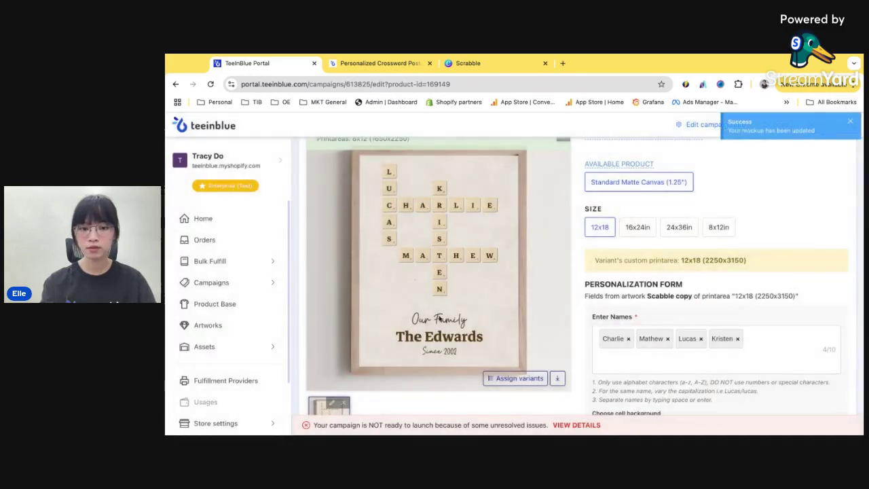
Step: Add the Subtract (15) shelf scene as a new mockup with the 8x12 (1650x2250) print area
{"action": "scroll", "coordinate": [416, 336], "scroll_direction": "down", "scroll_amount": 1}
{"action": "left_click", "coordinate": [363, 389]}
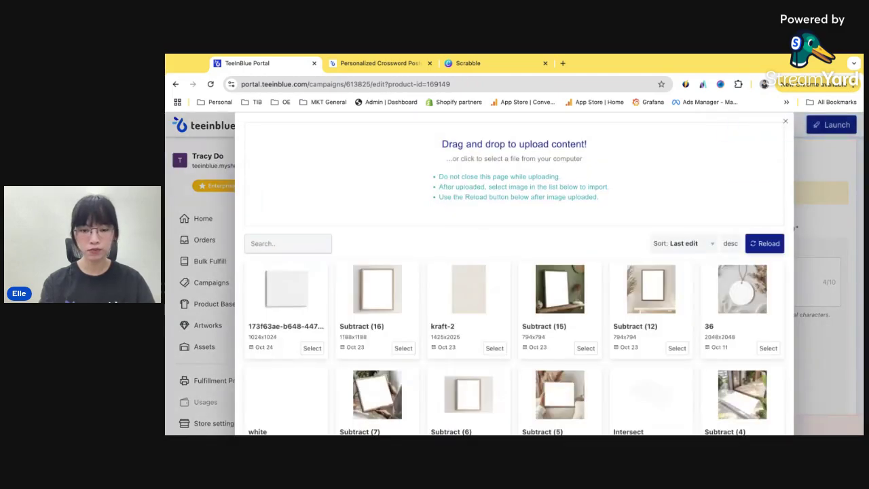
{"action": "left_click", "coordinate": [590, 351]}
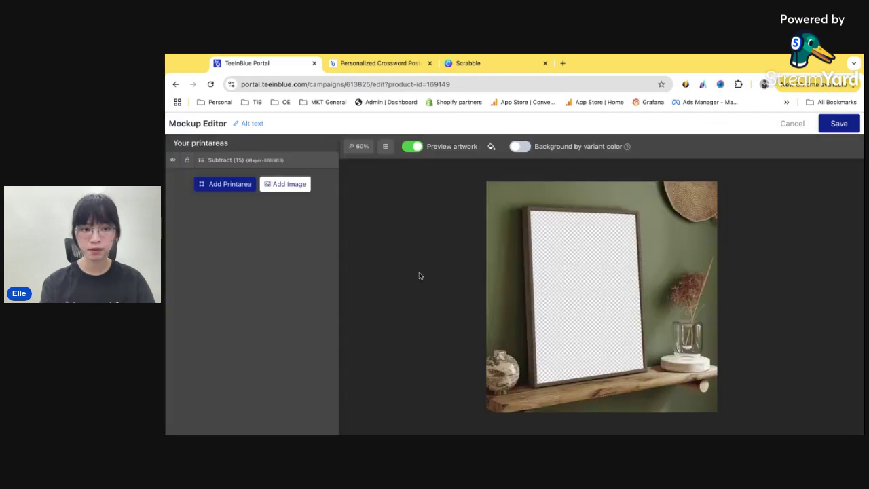
{"action": "left_click", "coordinate": [239, 192]}
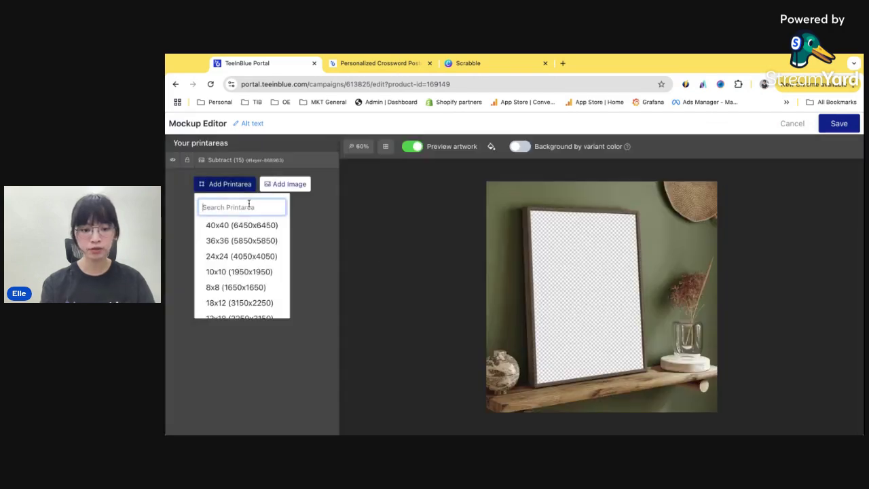
{"action": "type", "text": "8x12"}
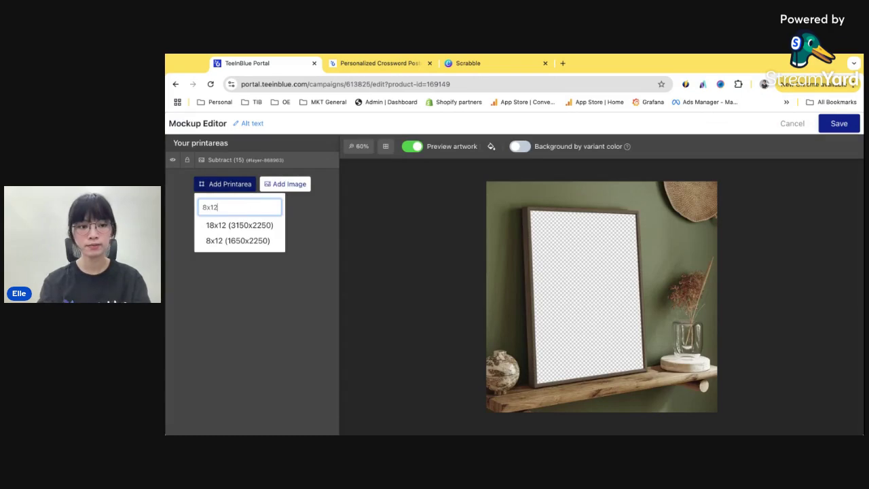
{"action": "left_click", "coordinate": [252, 242]}
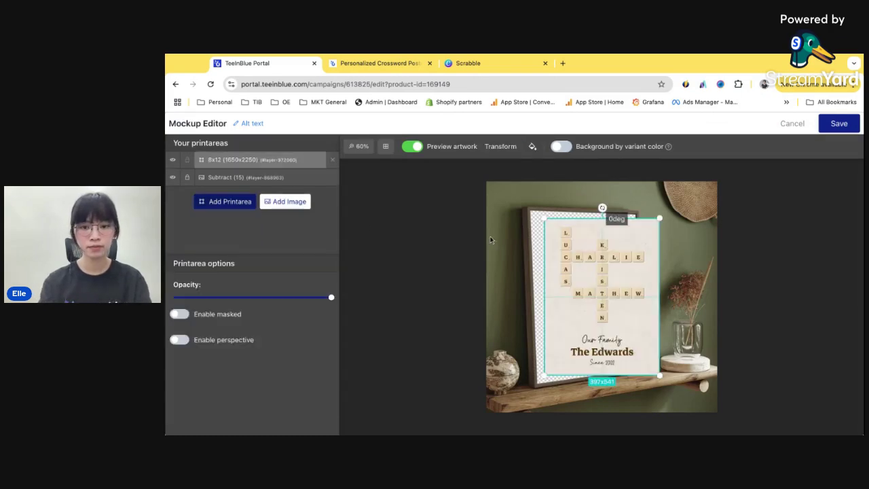
Step: Position the print area over the leaning frame, enable perspective, and layer it below the scene image
{"action": "left_click_drag", "start_coordinate": [575, 260], "coordinate": [575, 259]}
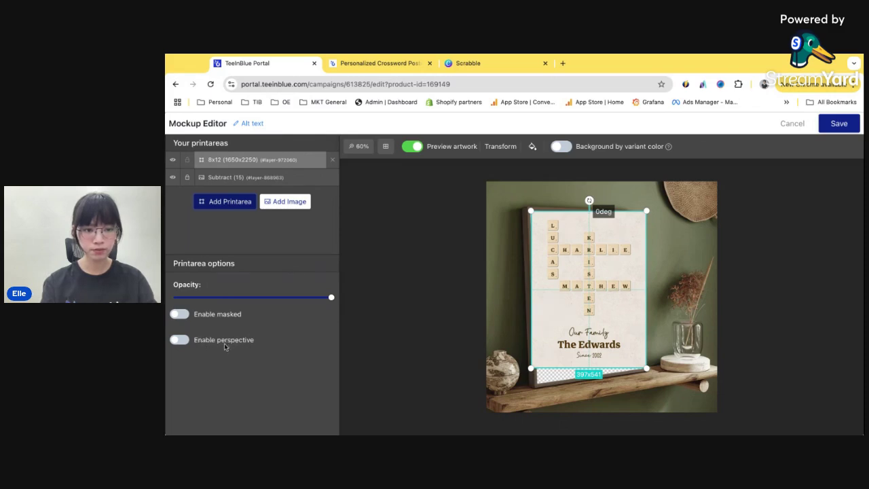
{"action": "left_click", "coordinate": [180, 340]}
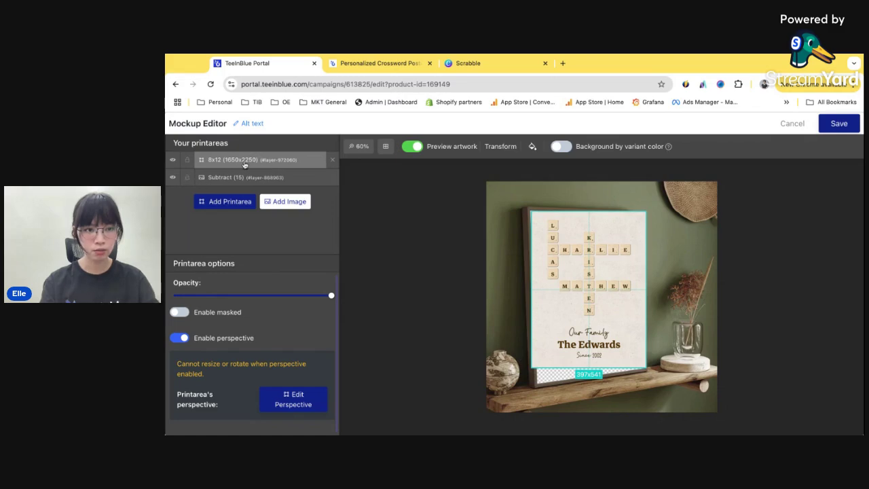
{"action": "left_click_drag", "start_coordinate": [242, 164], "coordinate": [245, 170]}
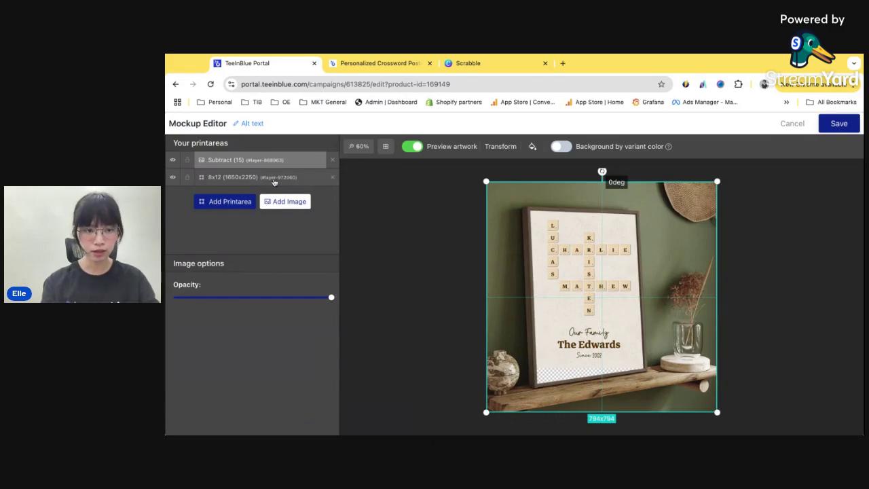
Step: Warp the 8x12 print area's corners onto the tilted shelf frame and save the mockup
{"action": "left_click", "coordinate": [249, 175]}
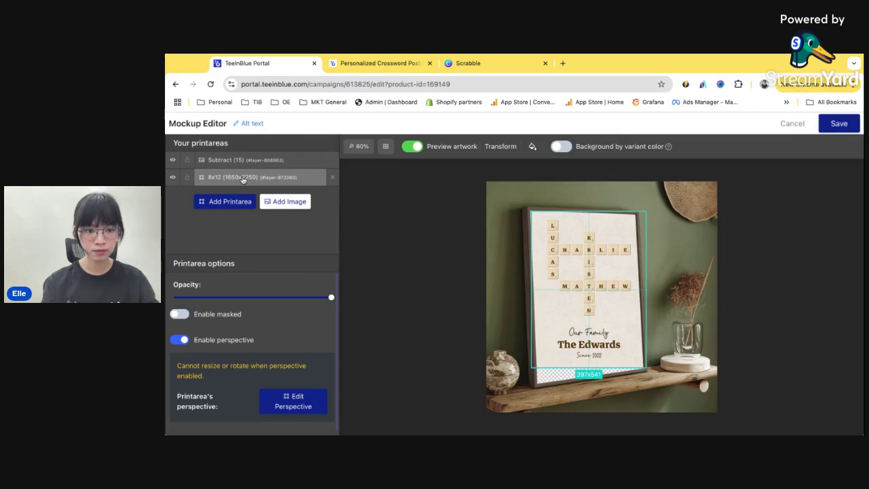
{"action": "left_click", "coordinate": [292, 400]}
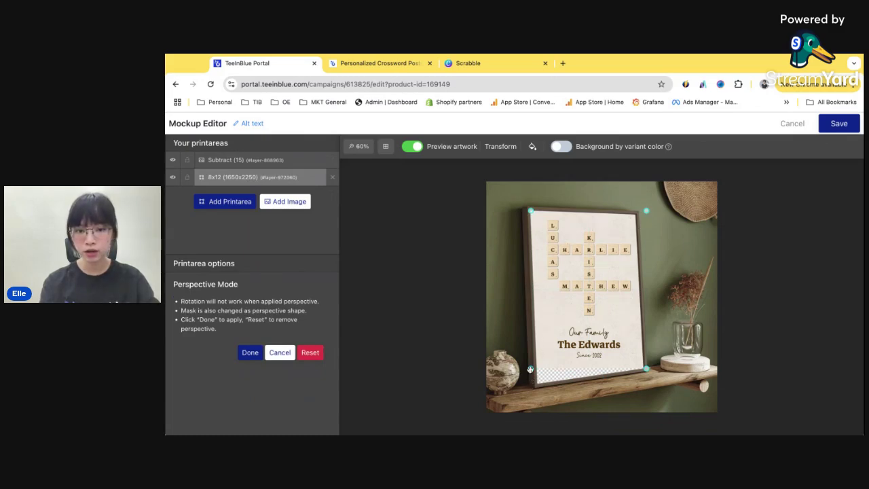
{"action": "left_click_drag", "start_coordinate": [530, 376], "coordinate": [530, 369]}
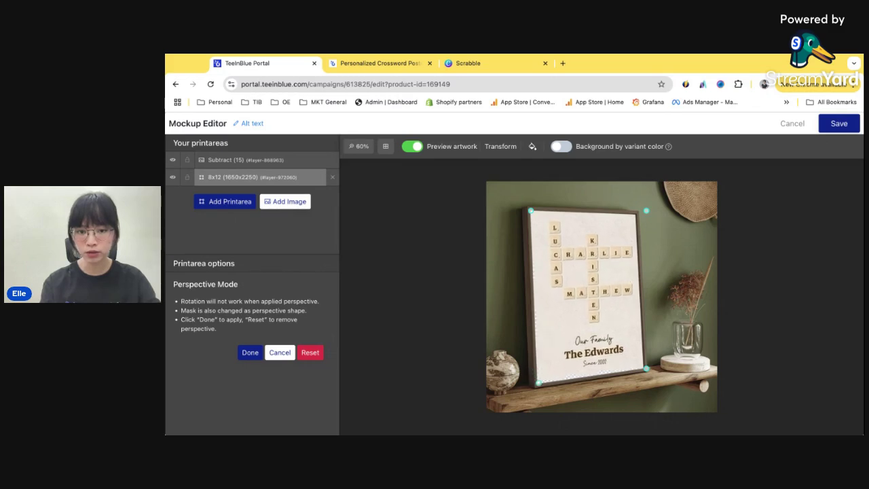
{"action": "left_click_drag", "start_coordinate": [538, 383], "coordinate": [536, 384]}
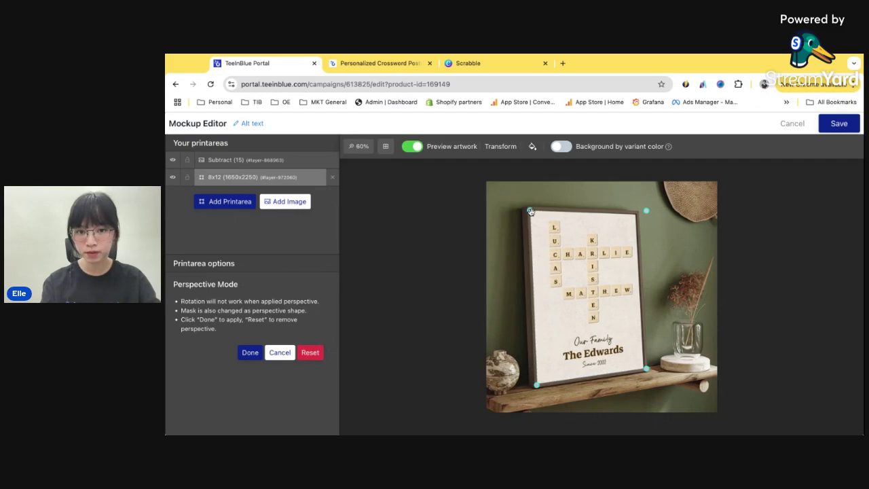
{"action": "left_click_drag", "start_coordinate": [646, 211], "coordinate": [637, 215]}
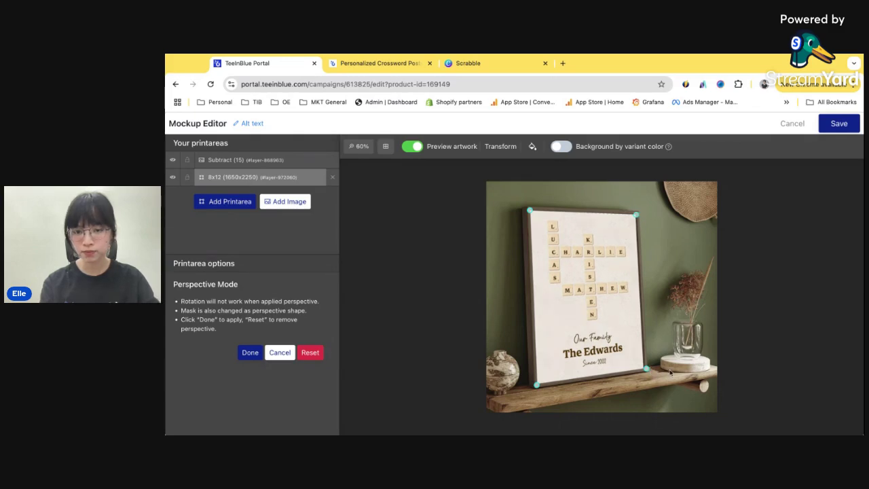
{"action": "left_click", "coordinate": [250, 353]}
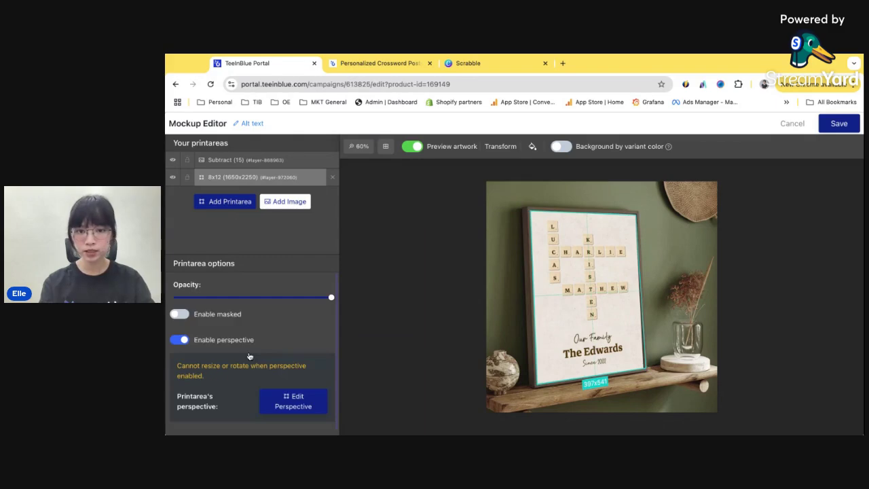
{"action": "left_click", "coordinate": [839, 124]}
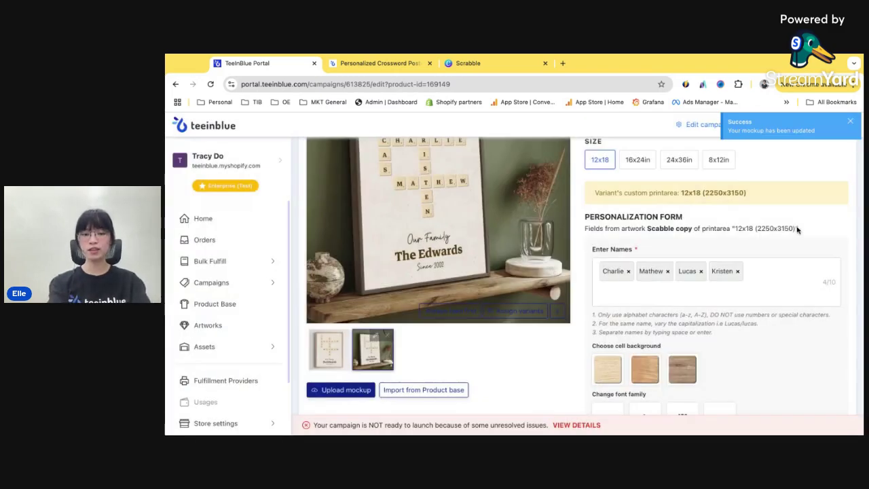
Step: Switch the preview to the first plain-frame mockup and review the campaign page
{"action": "left_click", "coordinate": [341, 352]}
{"action": "scroll", "coordinate": [465, 283], "scroll_direction": "up", "scroll_amount": 3}
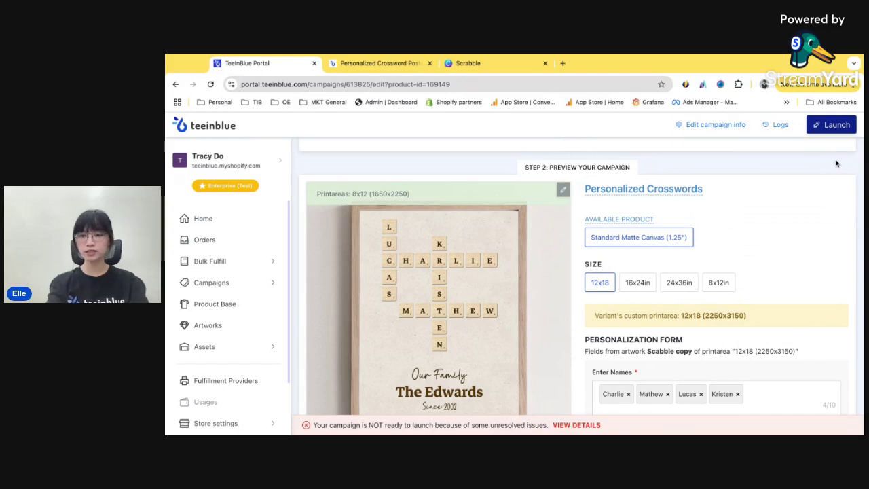
{"action": "scroll", "coordinate": [837, 164], "scroll_direction": "down", "scroll_amount": 5}
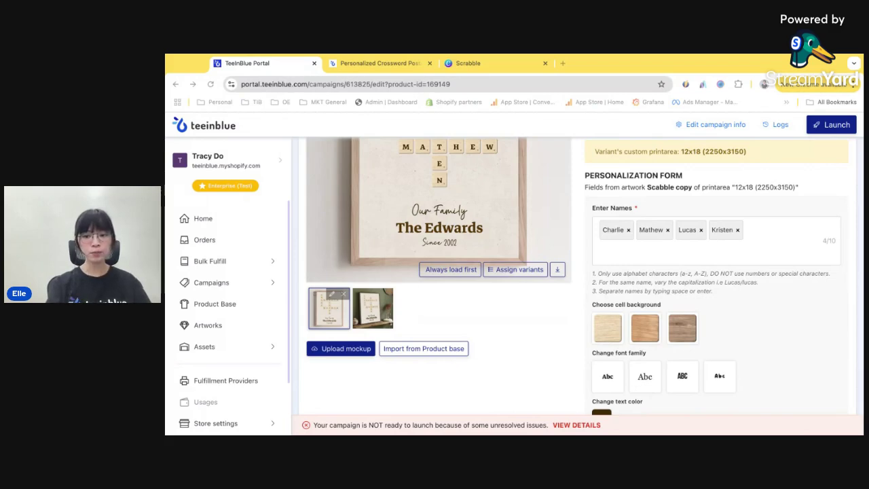
{"action": "scroll", "coordinate": [578, 334], "scroll_direction": "up", "scroll_amount": 4}
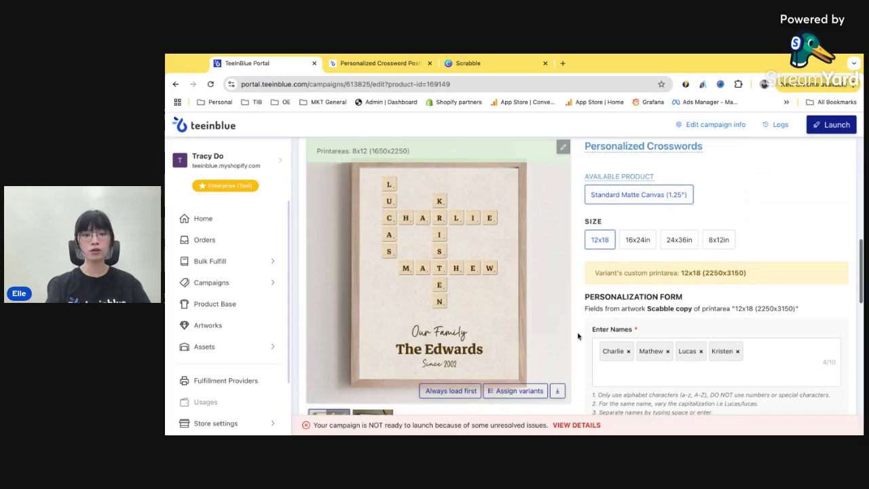